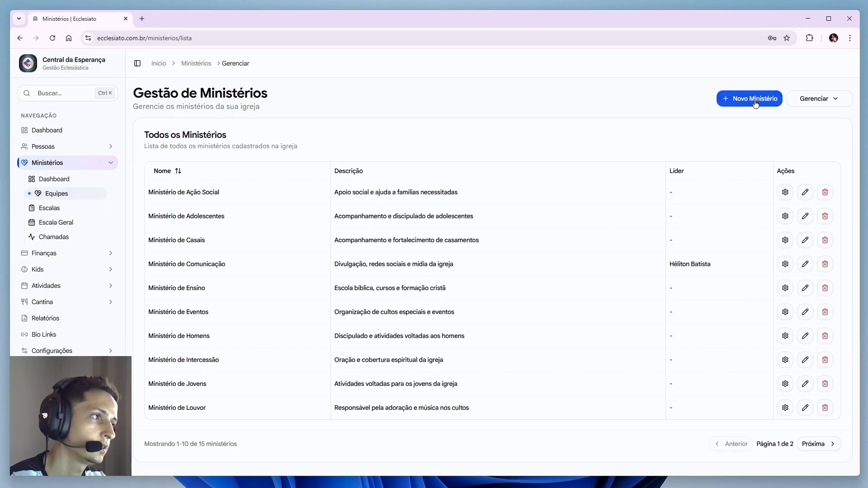
Step: Start a new ministry and review its name, leader and description fields, including the list of selectable leaders
click(752, 100)
click(208, 179)
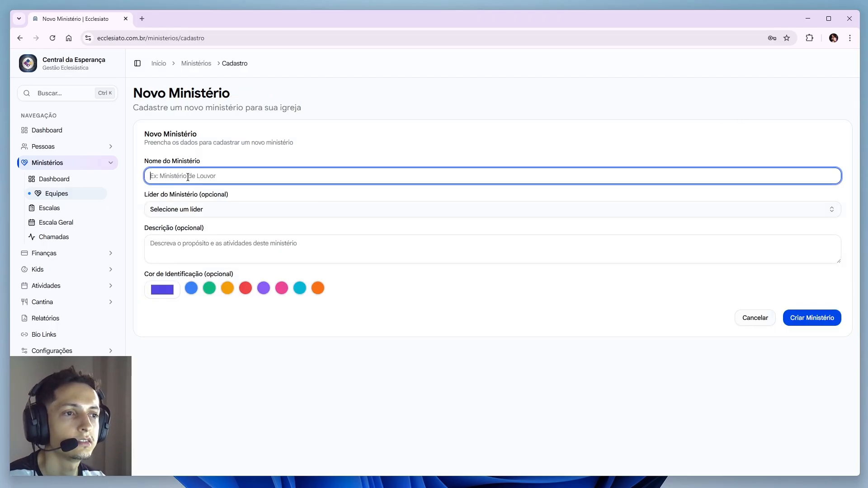
click(222, 210)
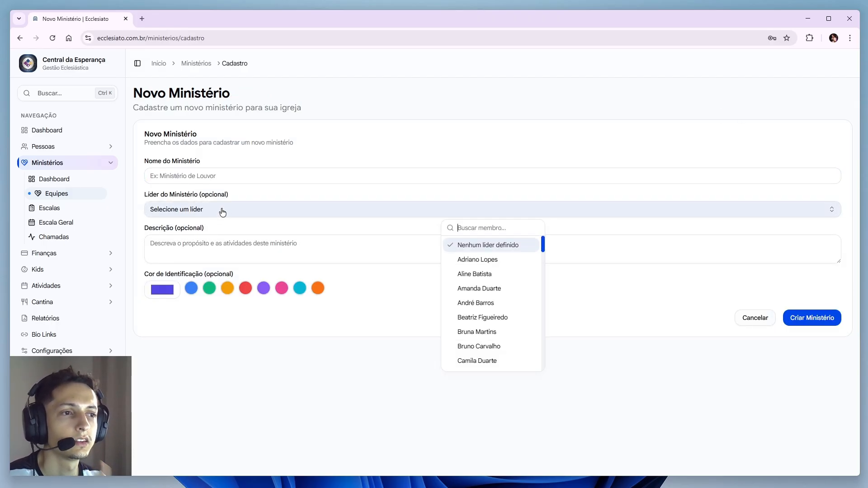
scroll(494, 302, down, 5)
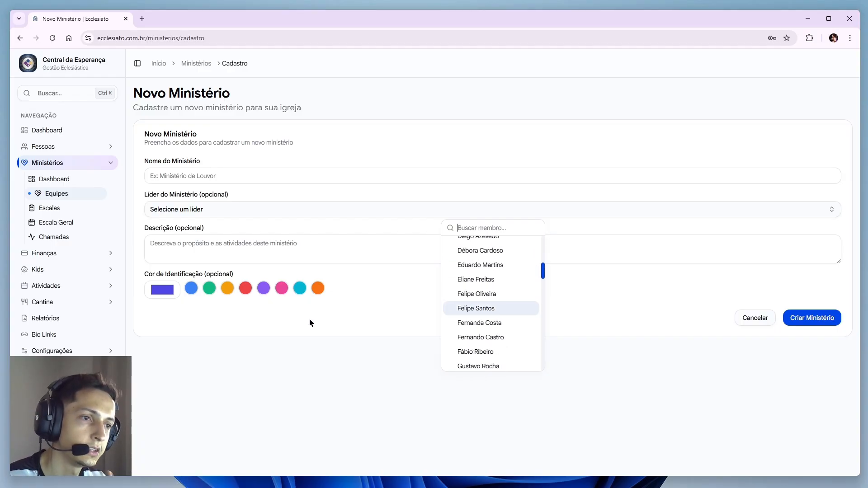
click(216, 236)
click(214, 238)
click(272, 397)
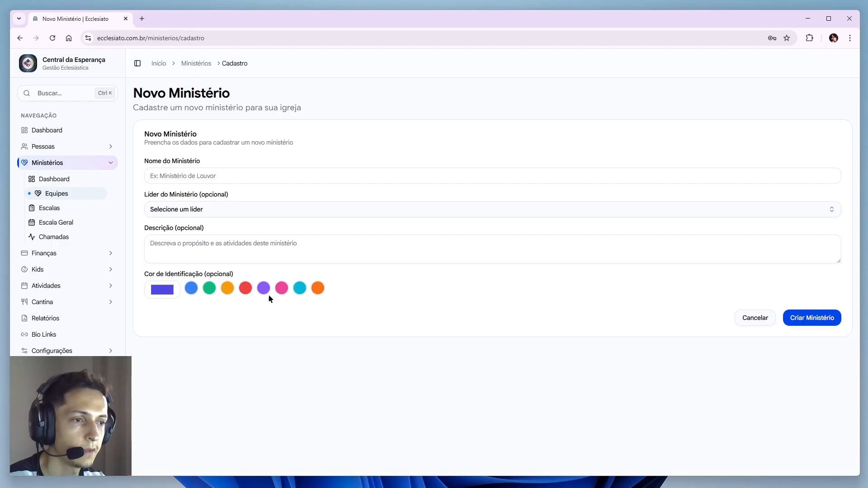
Step: Try several preset identification colours and a custom darker red for the new ministry, and cancel its creation
click(317, 288)
click(300, 288)
click(282, 288)
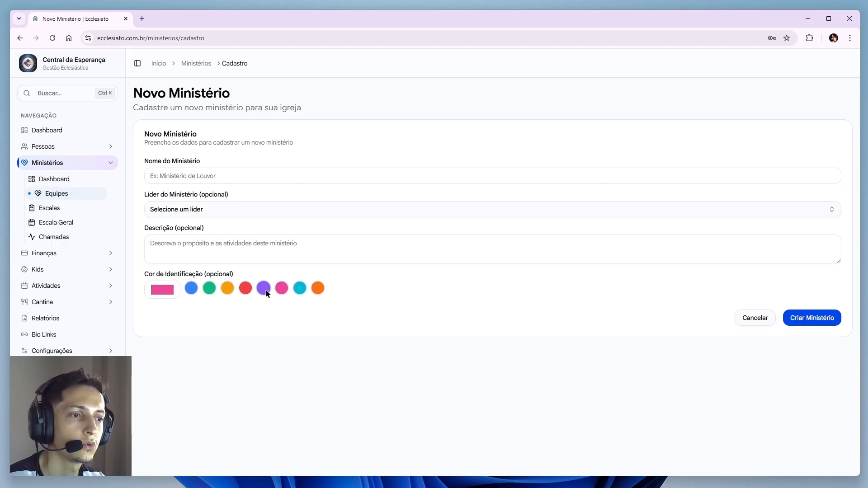
click(264, 288)
click(245, 290)
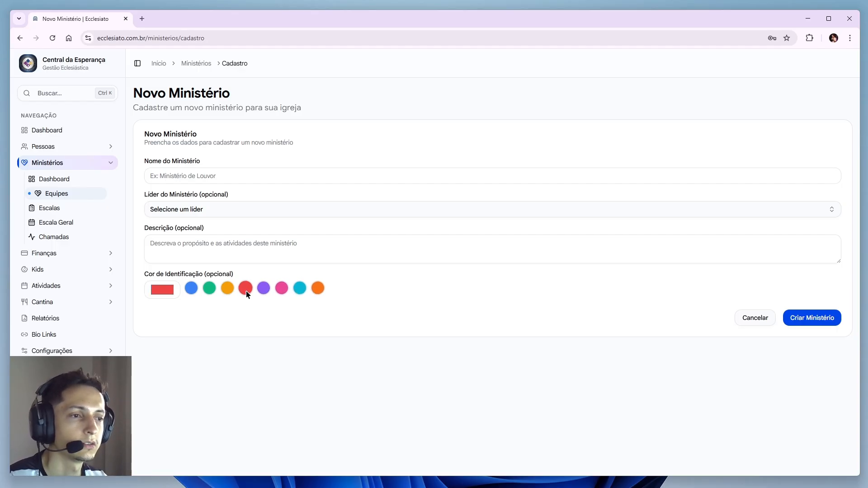
click(162, 290)
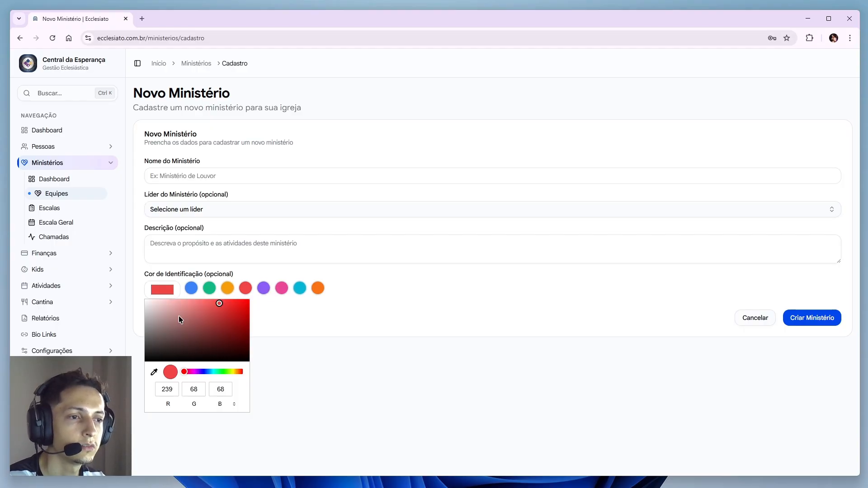
drag(178, 316, 227, 315)
click(330, 328)
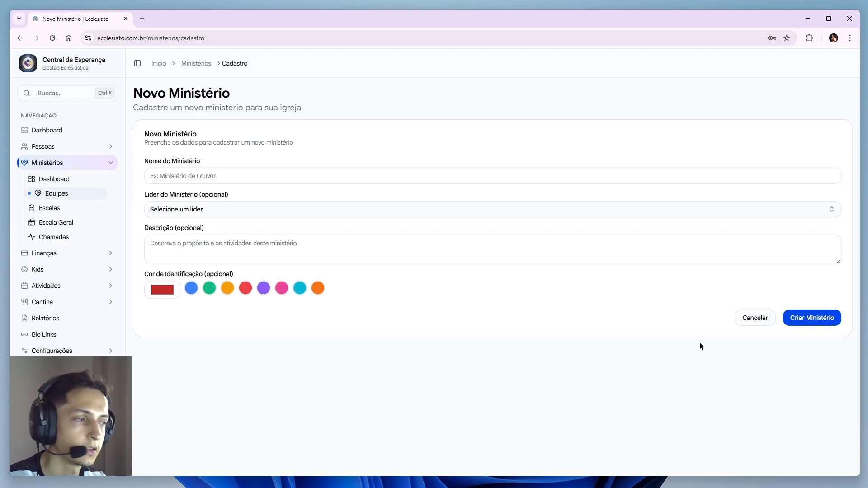
click(755, 318)
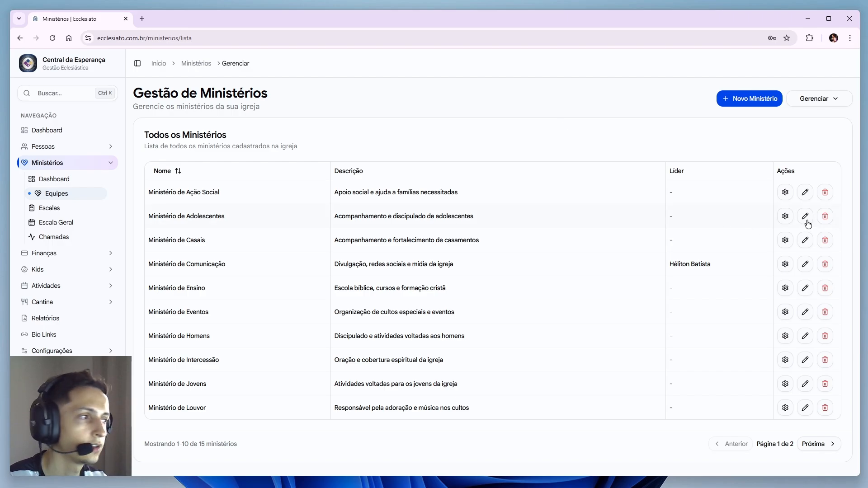
Step: View the positions of Ministério de Ação Social and open the positions of Ministério de Comunicação
click(786, 195)
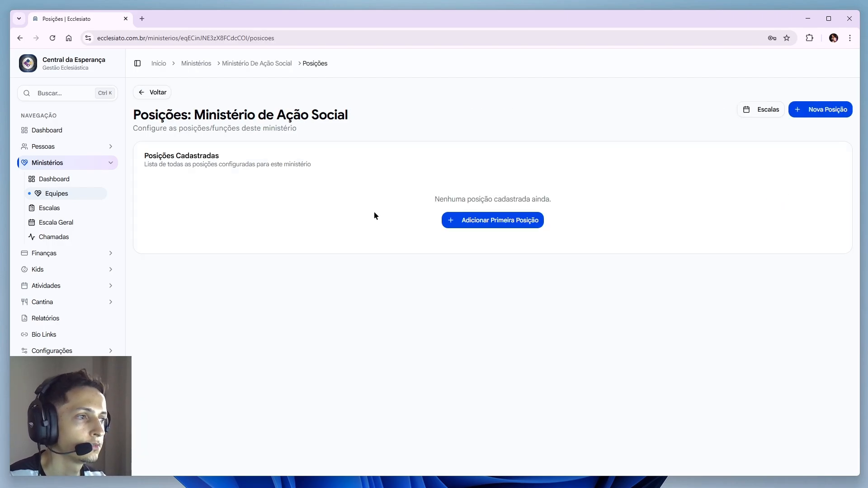
click(50, 195)
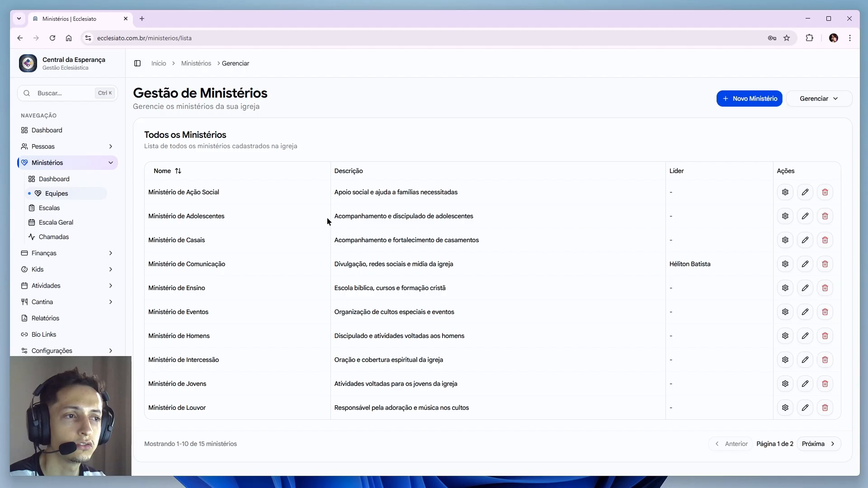
click(785, 264)
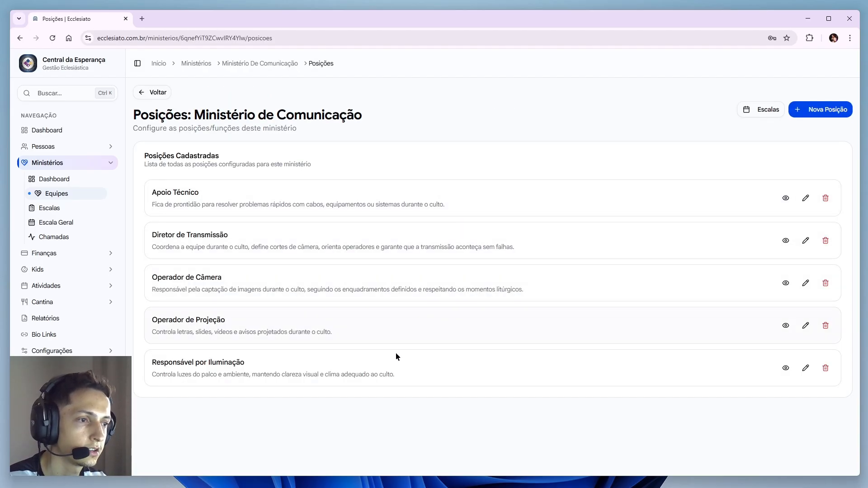
Step: Start a new position for Ministério de Comunicação and review its name, abbreviation and description fields
click(825, 112)
click(424, 195)
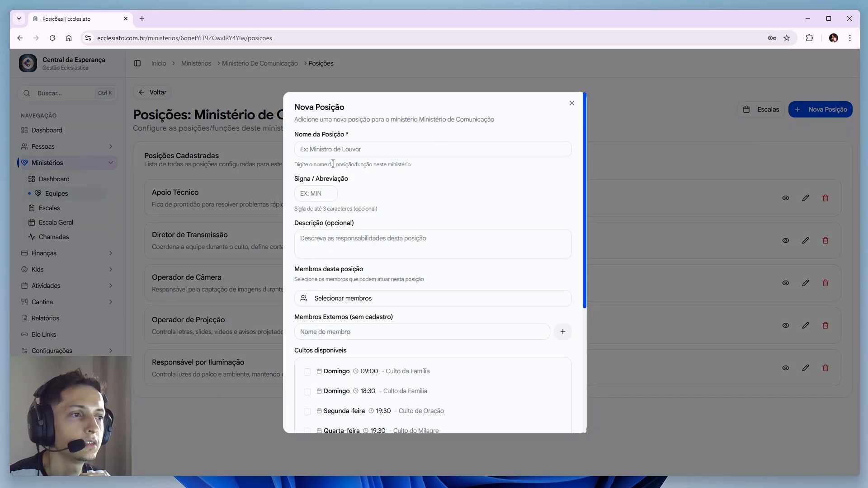
click(315, 193)
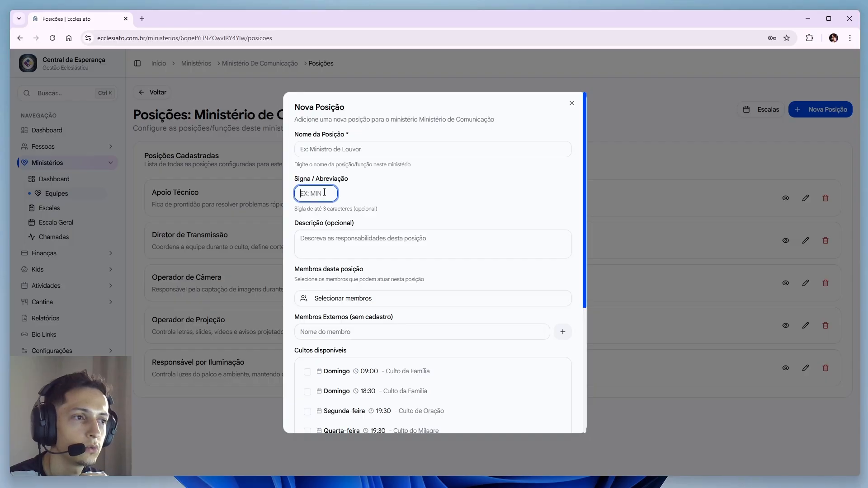
click(414, 188)
scroll(379, 203, down, 1)
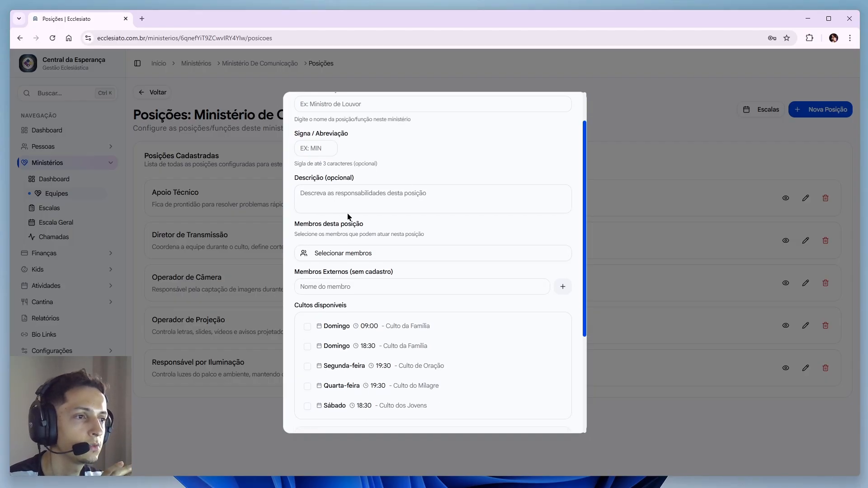
Step: Browse the members who can be assigned to the new position, leaving none selected
click(356, 250)
scroll(380, 344, down, 5)
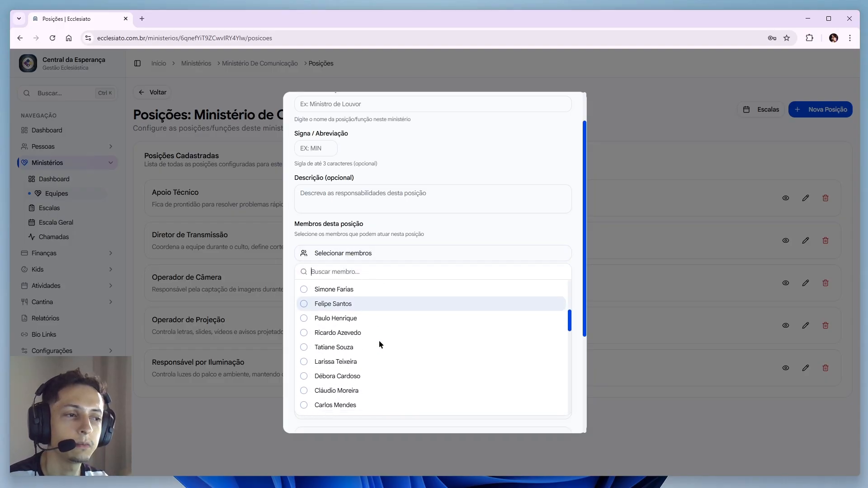
scroll(379, 344, up, 5)
click(355, 252)
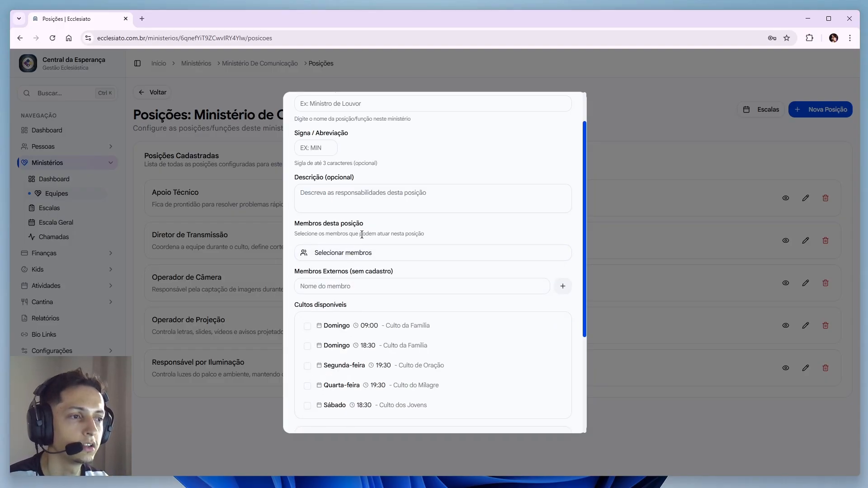
scroll(362, 235, down, 1)
click(371, 213)
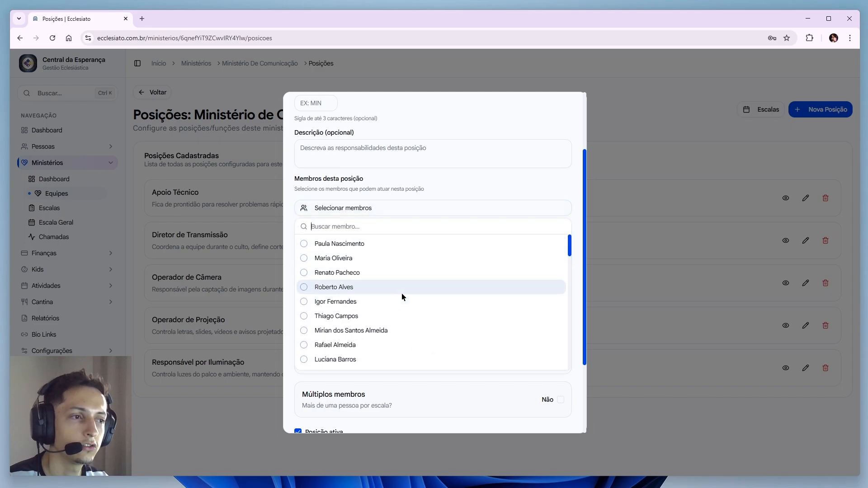
scroll(402, 297, down, 8)
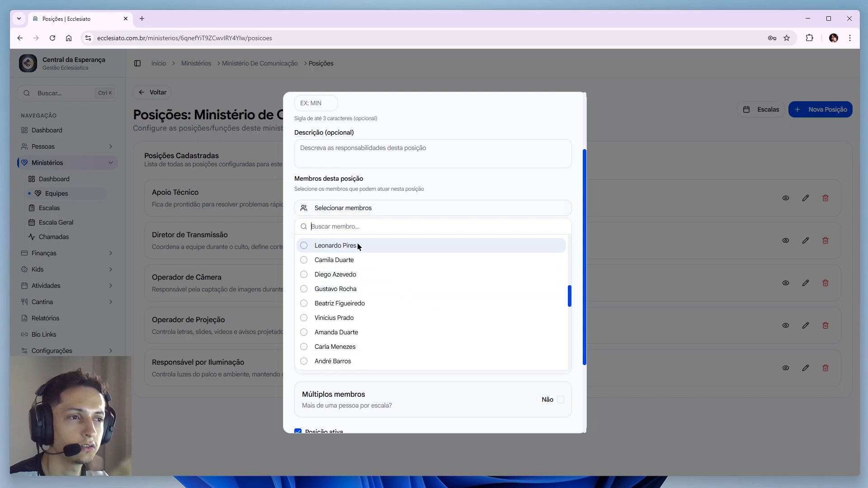
click(288, 237)
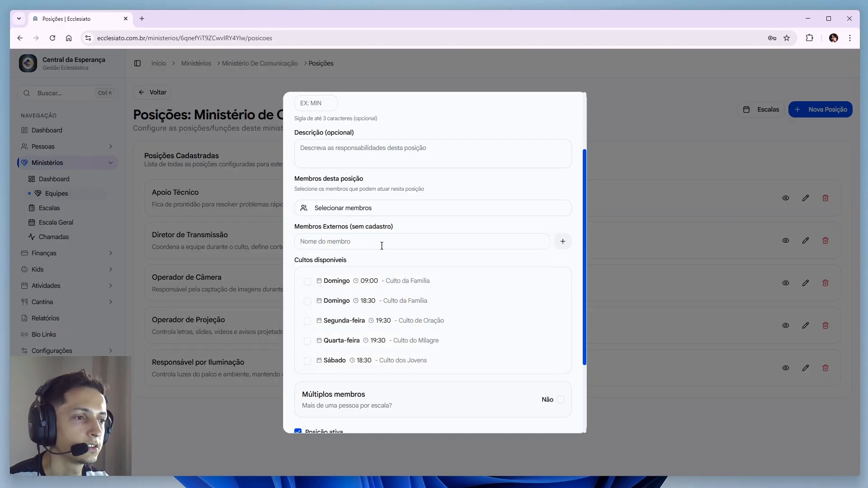
Step: Review the new position's available services, try allowing multiple members per schedule, and discard the form
scroll(366, 225, down, 2)
scroll(368, 223, up, 1)
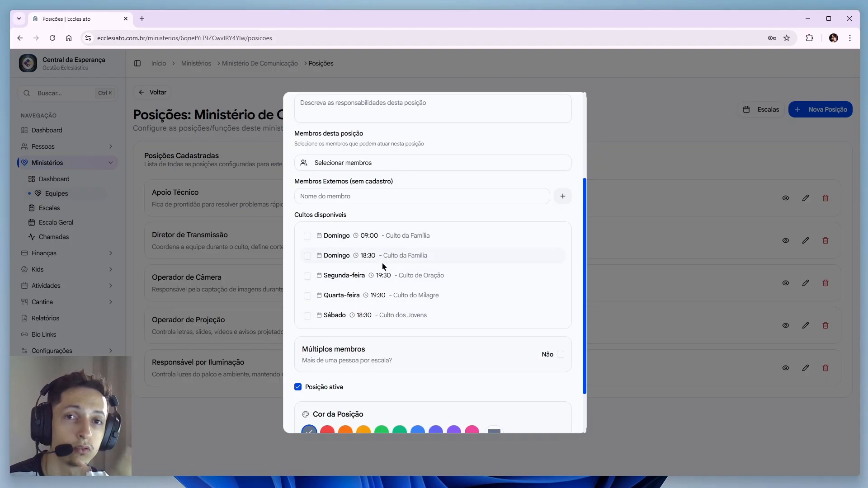
scroll(381, 265, down, 1)
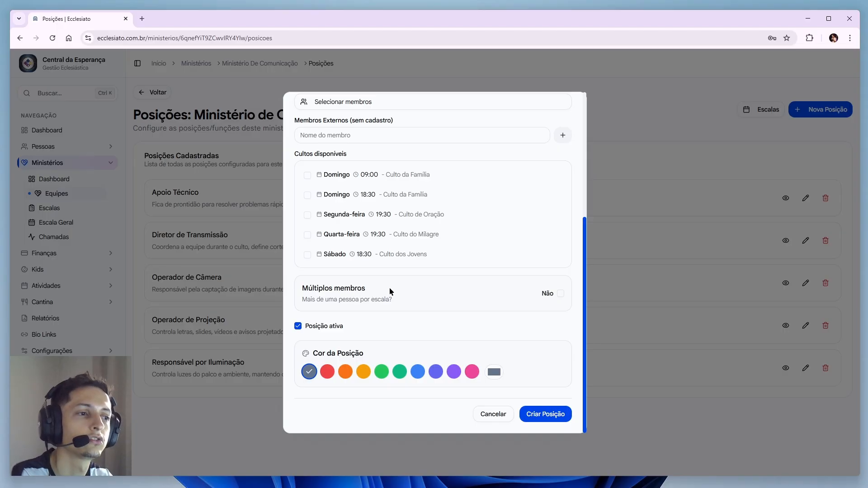
click(551, 295)
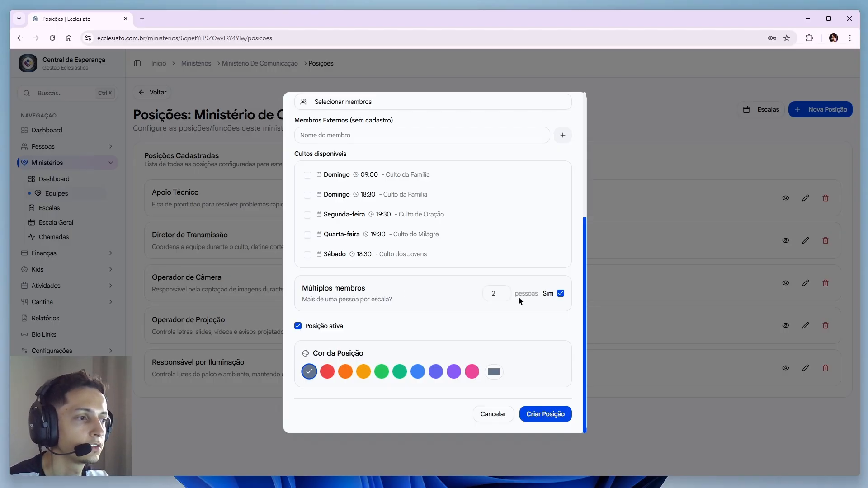
click(712, 357)
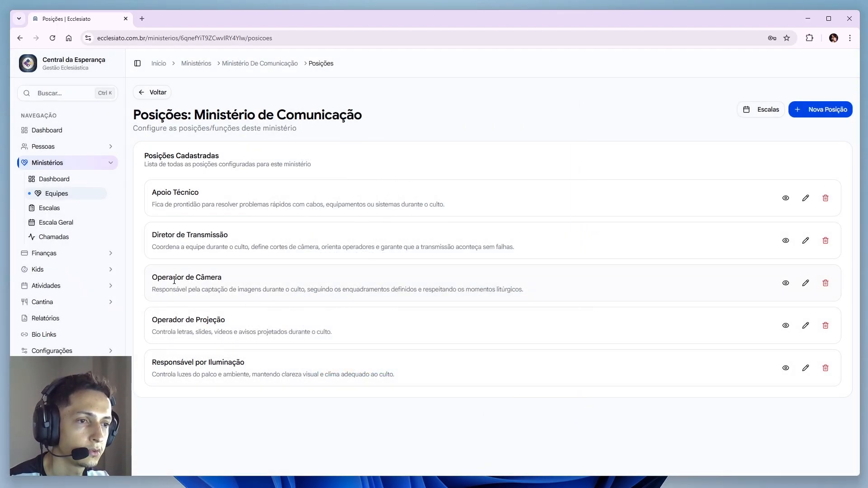
Step: Try allowing 4 people per schedule for the Operador de Câmera position, and cancel the edit
click(806, 283)
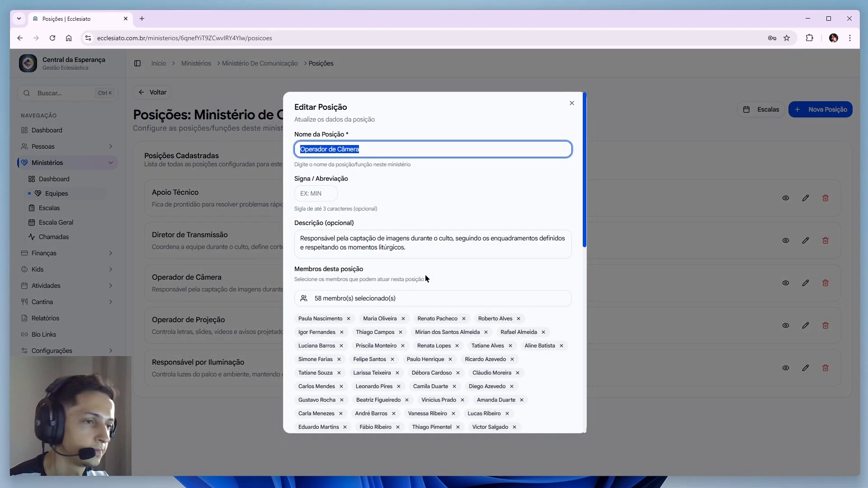
scroll(425, 277, down, 10)
scroll(463, 280, down, 1)
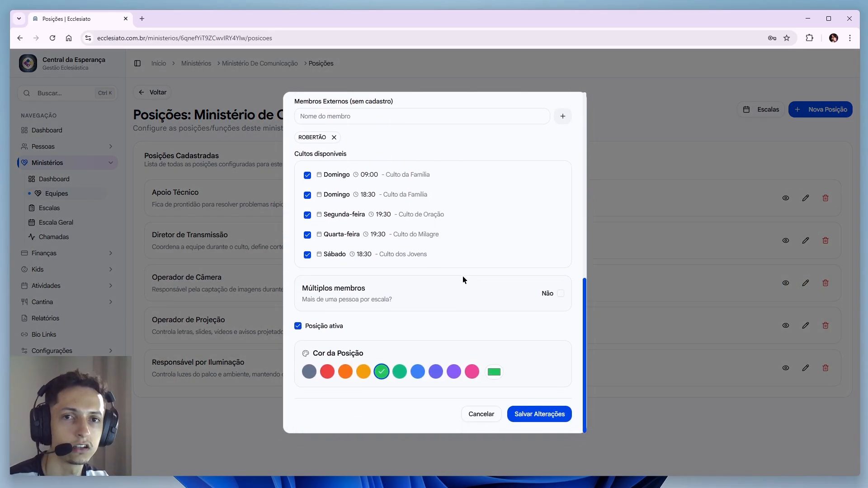
click(561, 293)
click(501, 294)
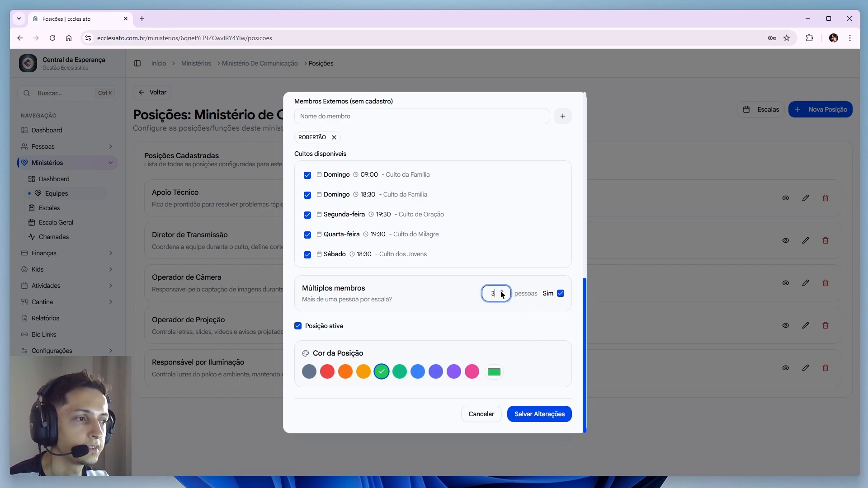
click(501, 294)
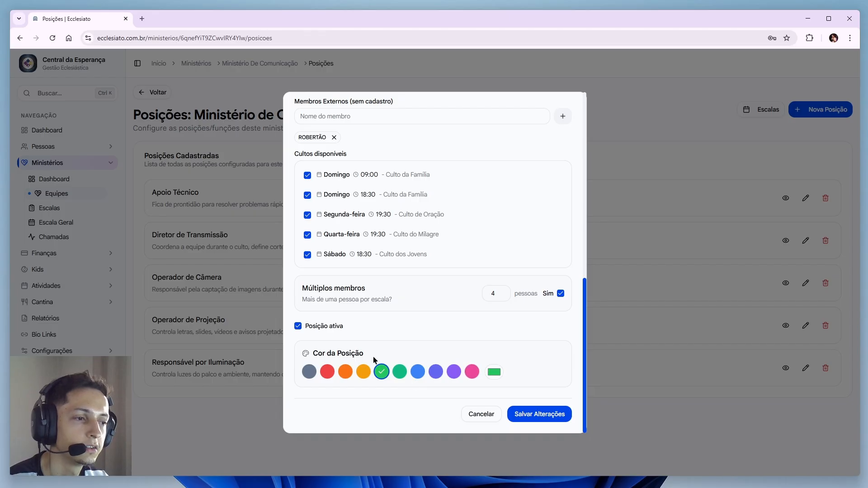
click(476, 419)
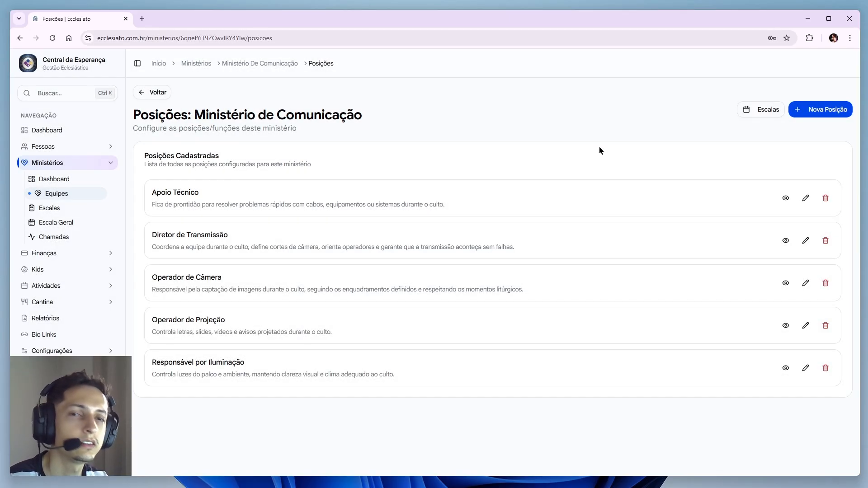
Step: Open the schedule of Ministério de Comunicação and bring up its schedule rules (Regras de Escala)
click(768, 109)
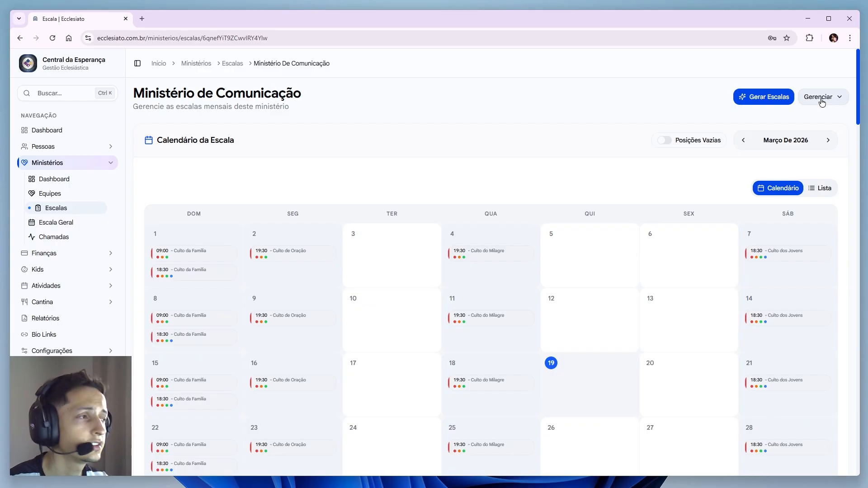
click(822, 102)
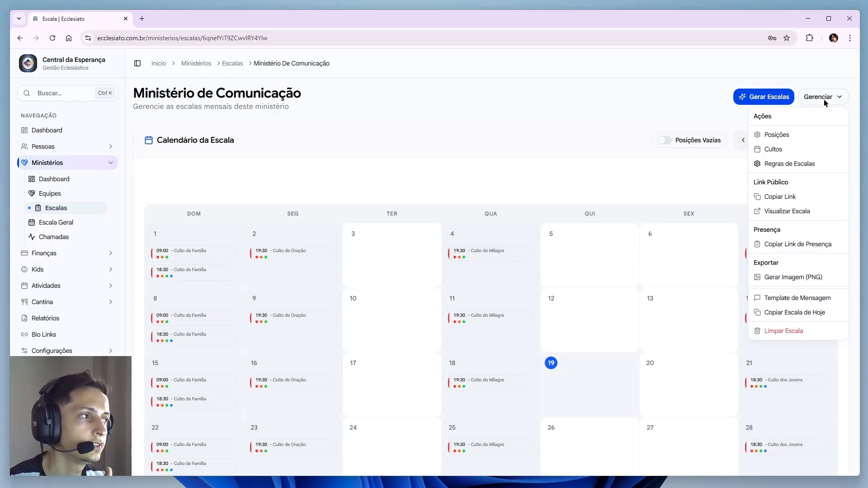
click(786, 164)
Step: Review the availability rules and public link settings, and open the public unavailability page for abril 2026
scroll(382, 217, down, 4)
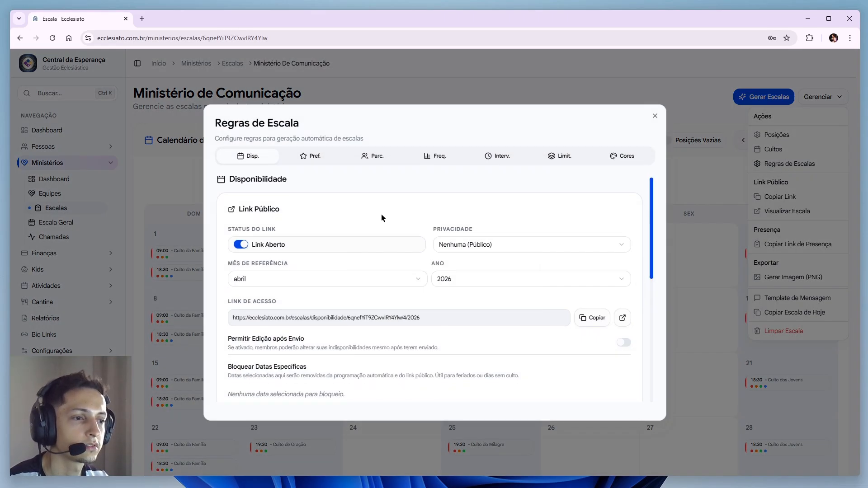
scroll(381, 217, down, 2)
scroll(398, 277, up, 8)
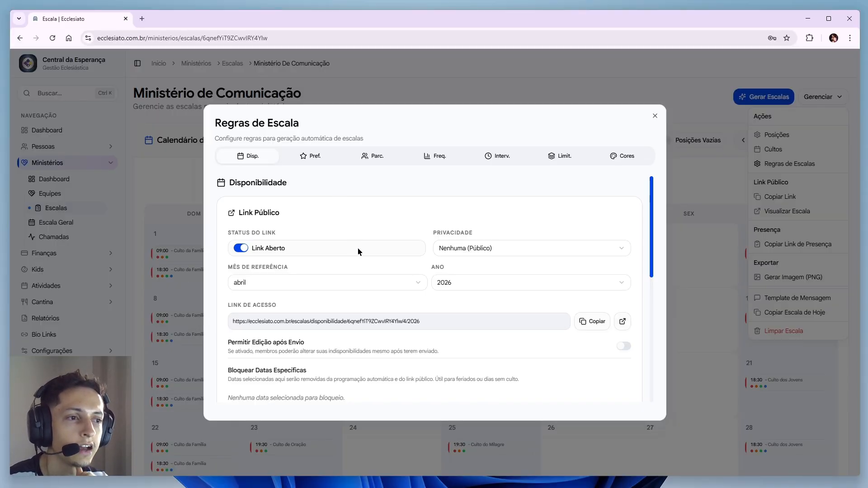
scroll(471, 308, down, 1)
scroll(333, 306, up, 1)
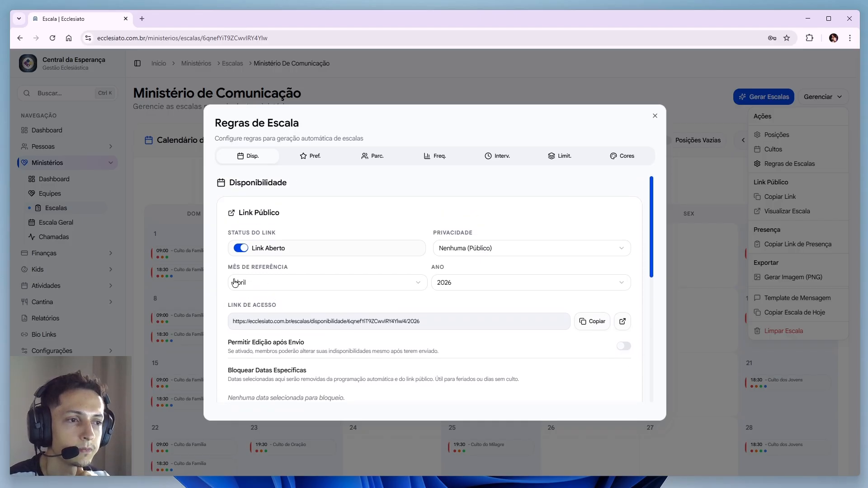
click(623, 321)
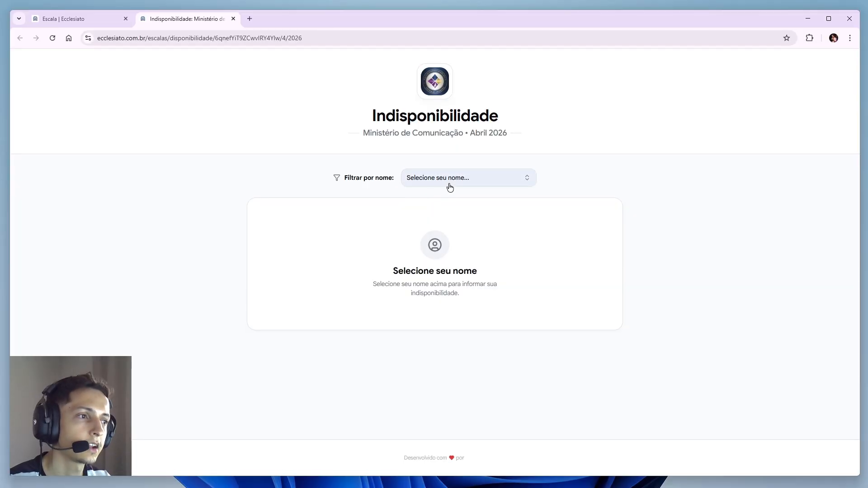
Step: Select the first listed member and try both general availability options, finishing with POSSO EM QUALQUER DIA
click(450, 186)
click(440, 221)
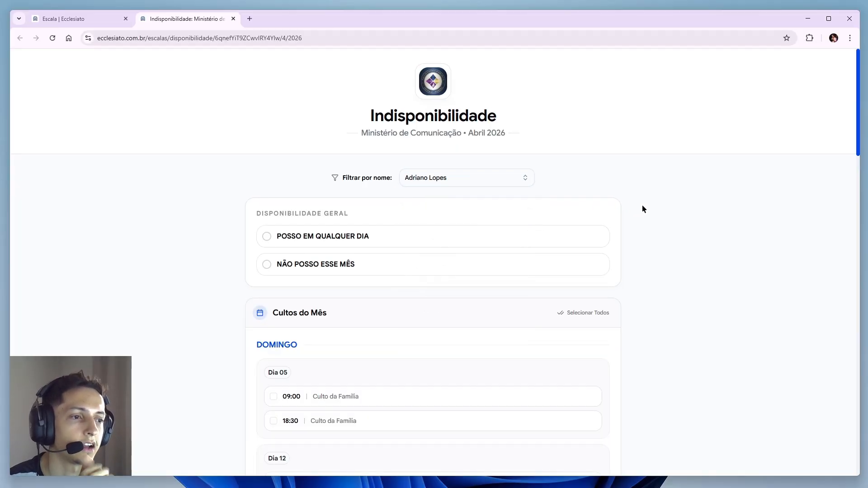
scroll(645, 209, down, 1)
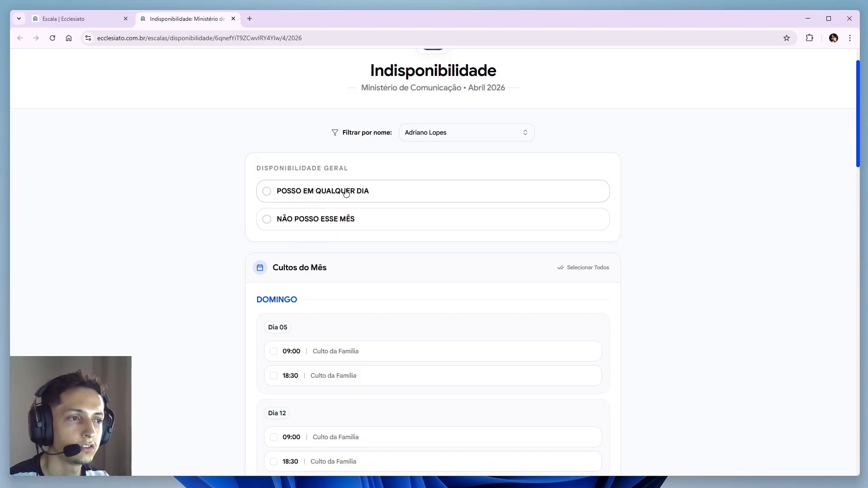
click(304, 195)
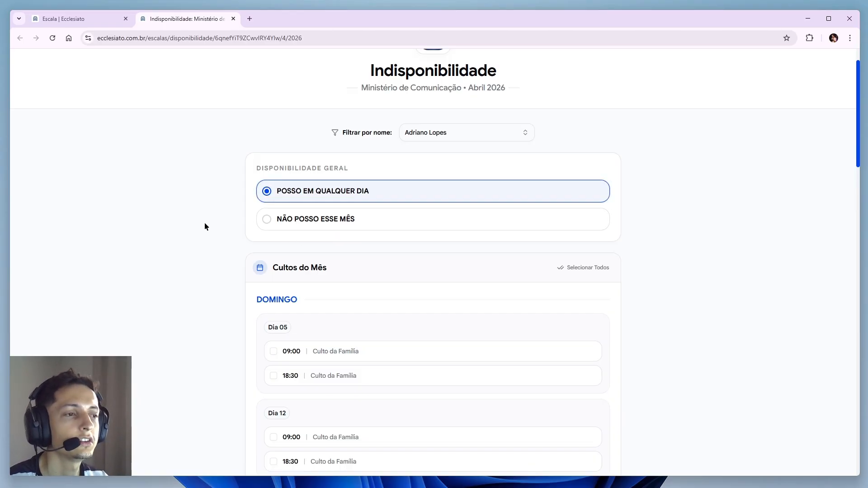
click(354, 225)
scroll(239, 250, down, 3)
scroll(240, 250, up, 2)
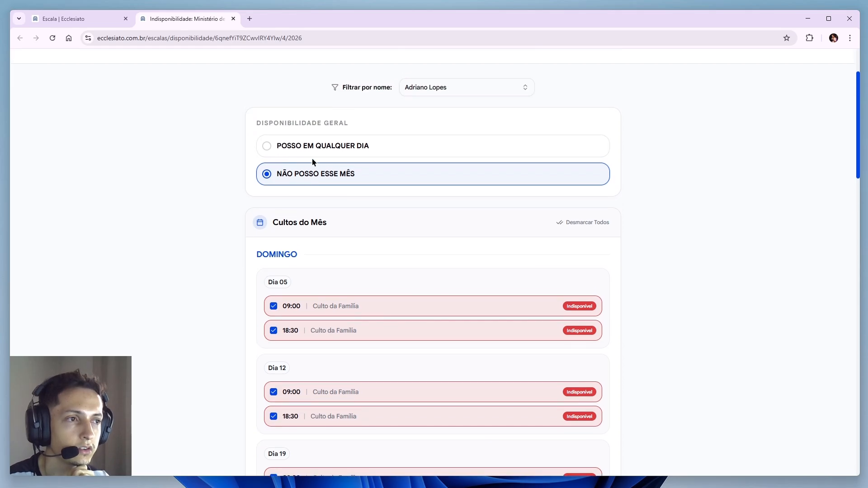
click(312, 156)
Step: Mark the member as unavailable for the Sunday Dia 05 Culto da Família services at 09:00 and 18:30
scroll(353, 199, down, 2)
click(384, 217)
click(351, 240)
scroll(206, 265, down, 1)
scroll(207, 265, down, 5)
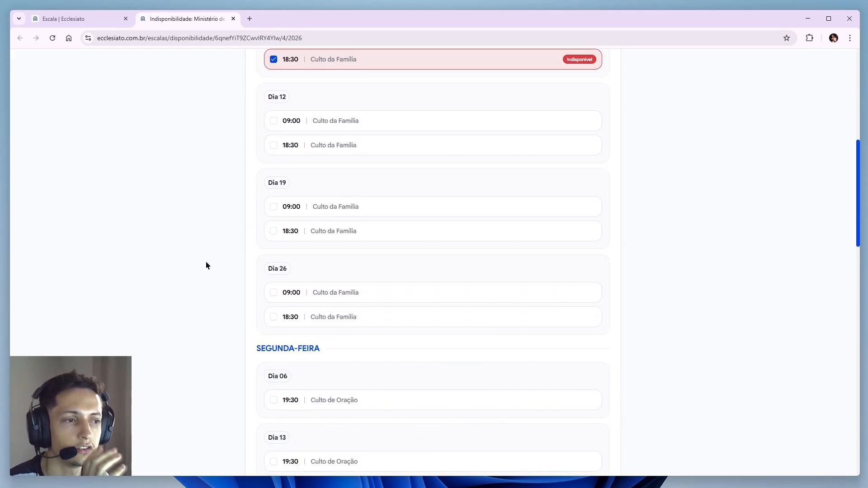
Step: Mark the 19:30 Culto de Oração as unavailable on Mondays 06, 13 and 20
click(316, 308)
scroll(221, 312, down, 2)
click(367, 284)
scroll(209, 311, down, 2)
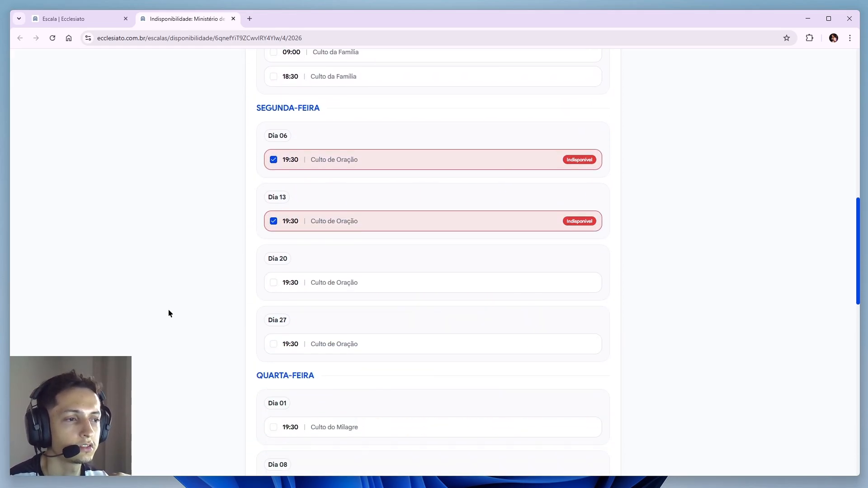
click(321, 253)
scroll(163, 296, down, 6)
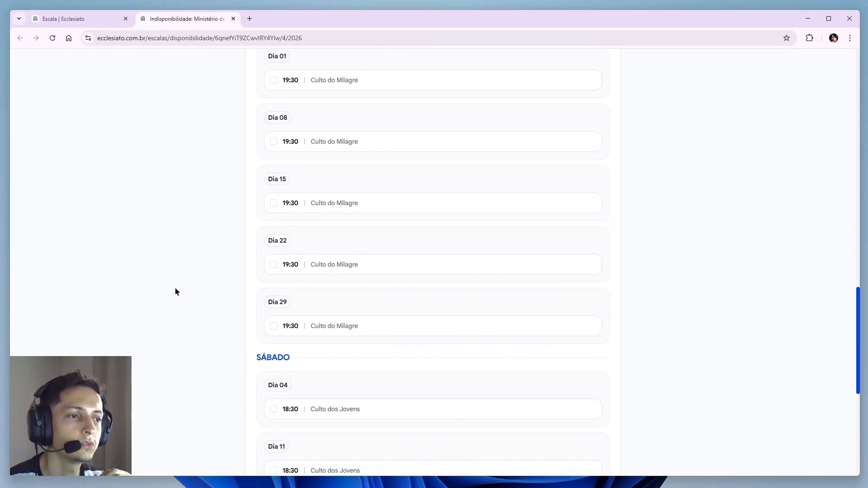
Step: Mark Culto do Milagre on Dia 22 and Culto dos Jovens on Dia 04 as unavailable, and save the unavailability
click(333, 267)
scroll(226, 302, down, 3)
click(345, 277)
scroll(214, 313, down, 4)
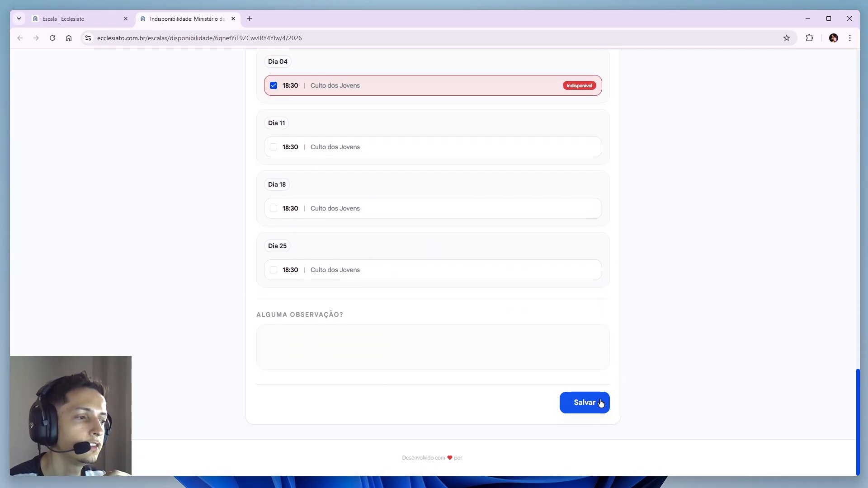
click(574, 407)
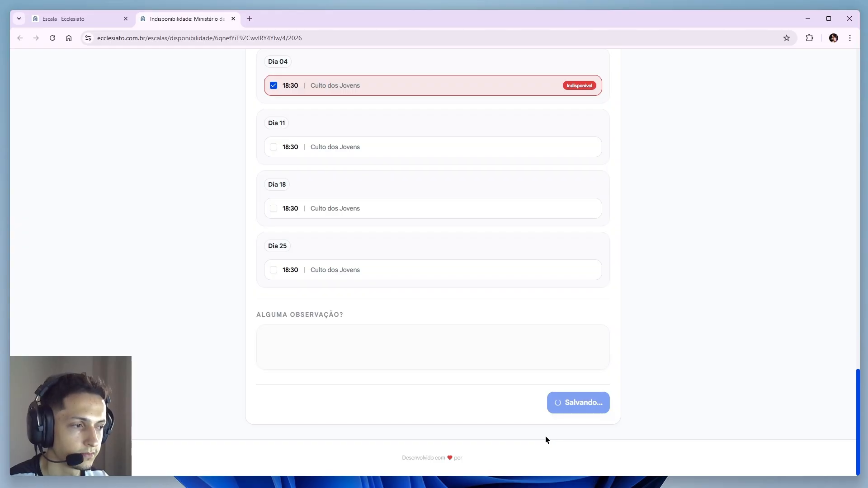
scroll(623, 350, up, 20)
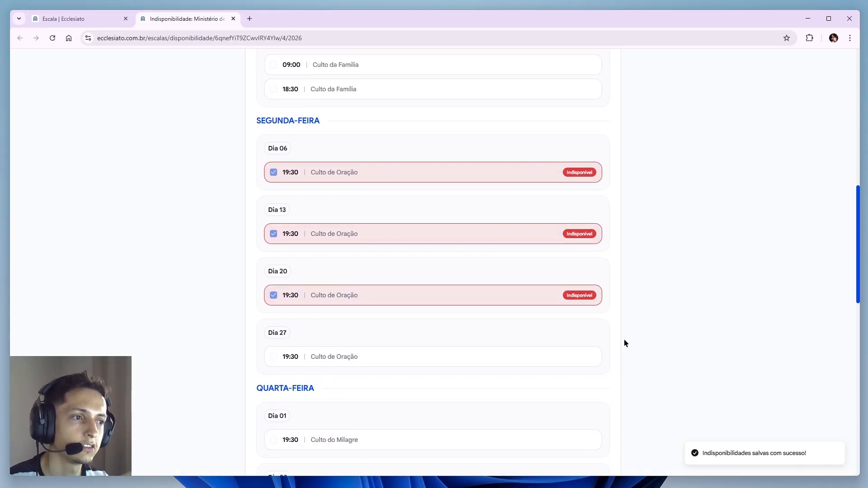
Step: Go back to the ministry's schedule, reload it, and review the registered unavailability in Regras de Escala
click(82, 17)
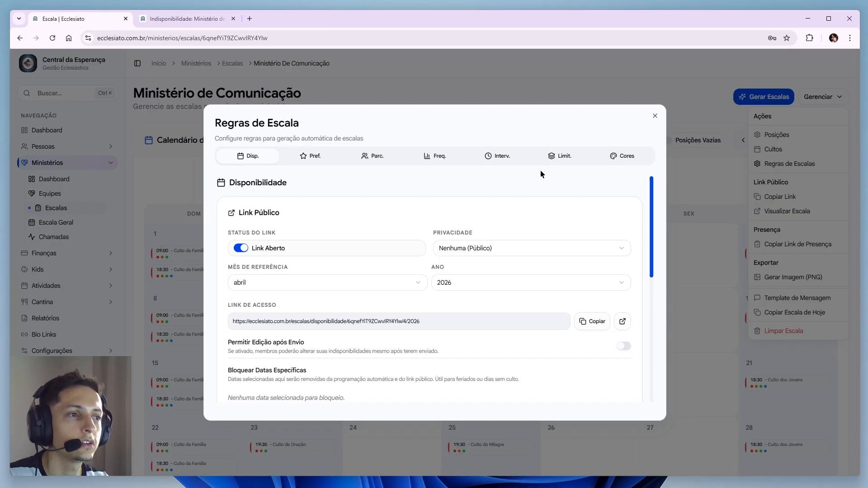
key(F5)
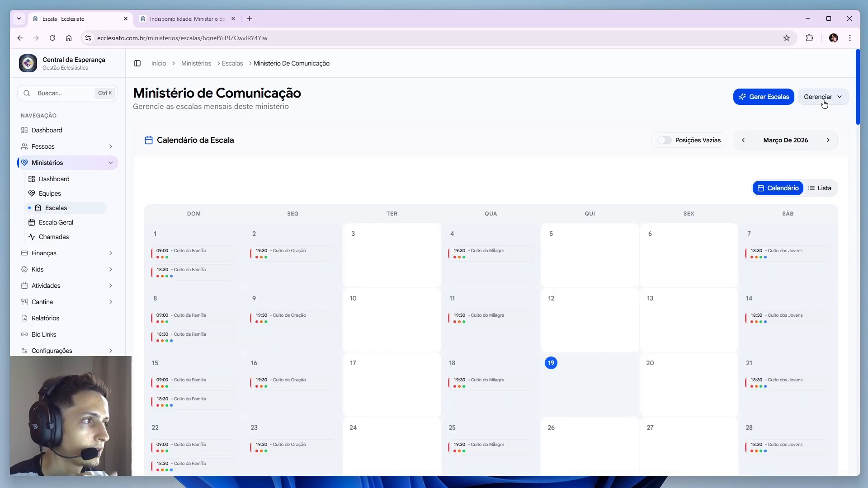
click(822, 97)
click(792, 165)
scroll(400, 251, down, 5)
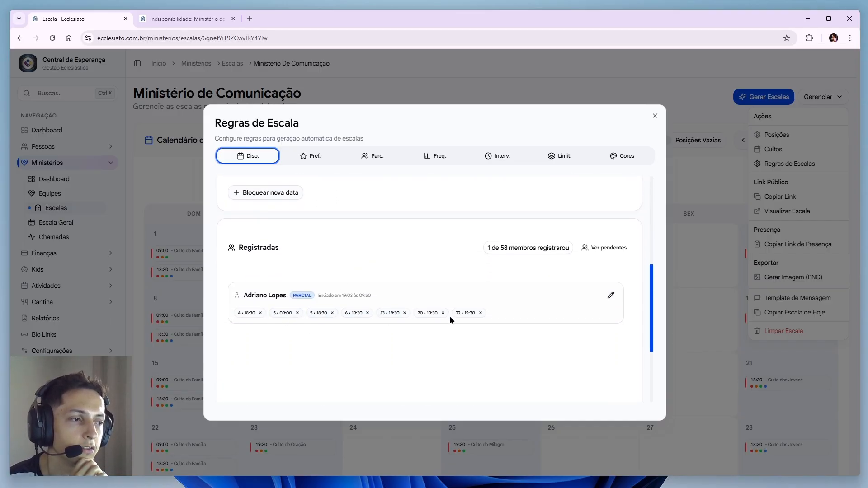
scroll(449, 319, down, 1)
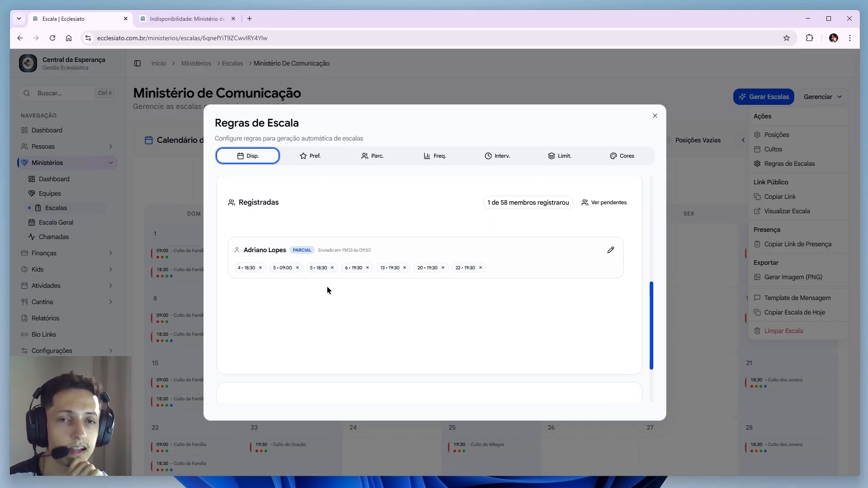
scroll(417, 308, up, 6)
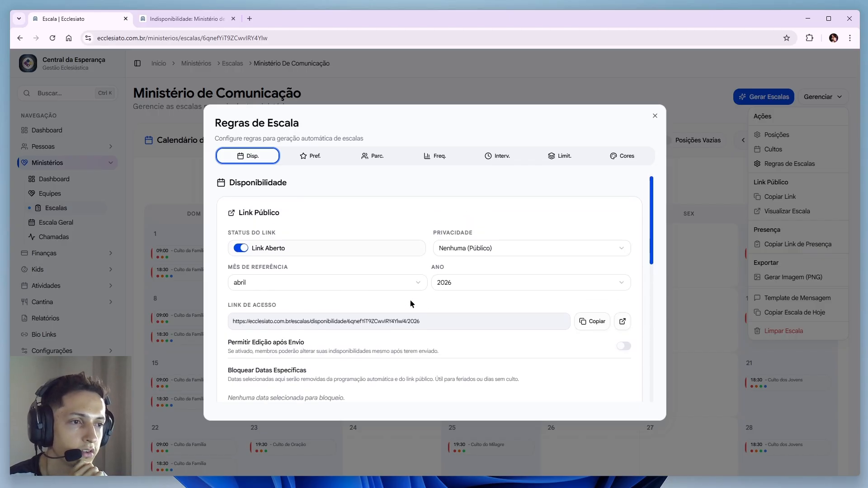
Step: Try closing the public unavailability link, check its public page, and reopen the link
click(242, 249)
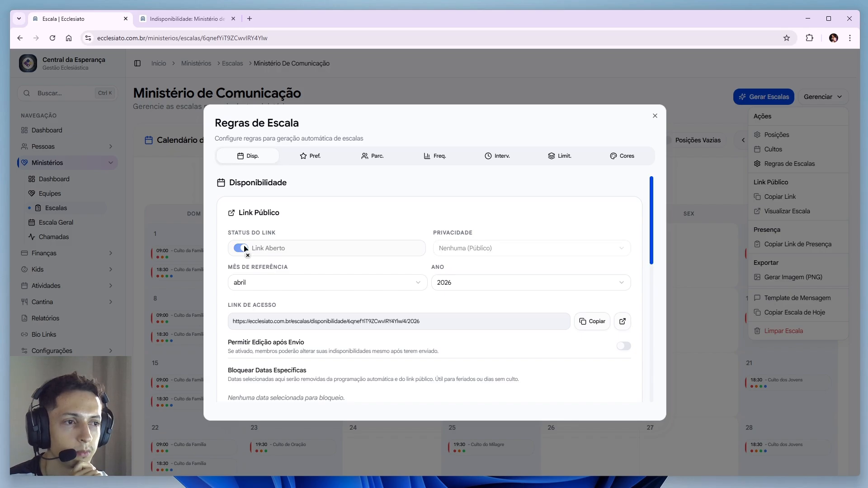
click(198, 23)
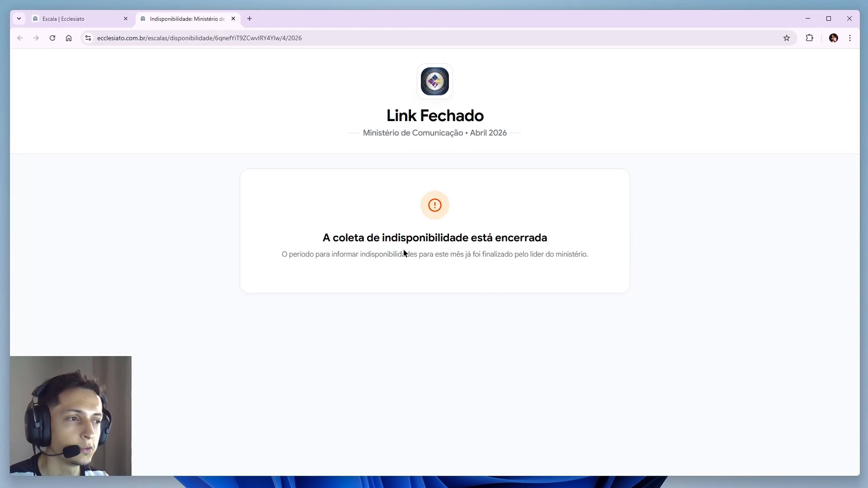
click(83, 19)
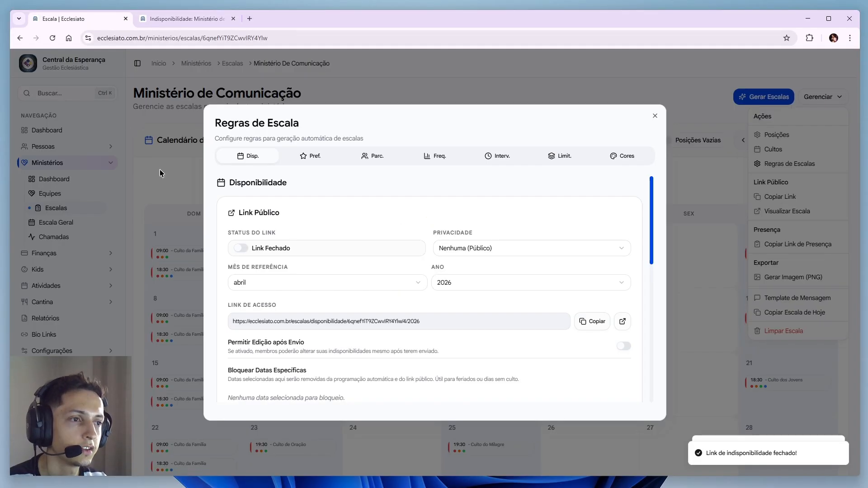
click(241, 249)
Step: Set the public link's privacy to Últimos 4 dígitos Celular
click(462, 248)
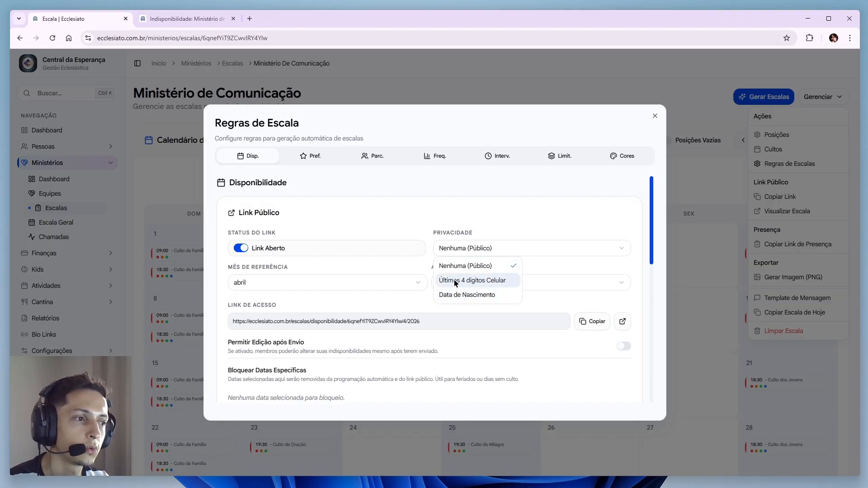
click(467, 283)
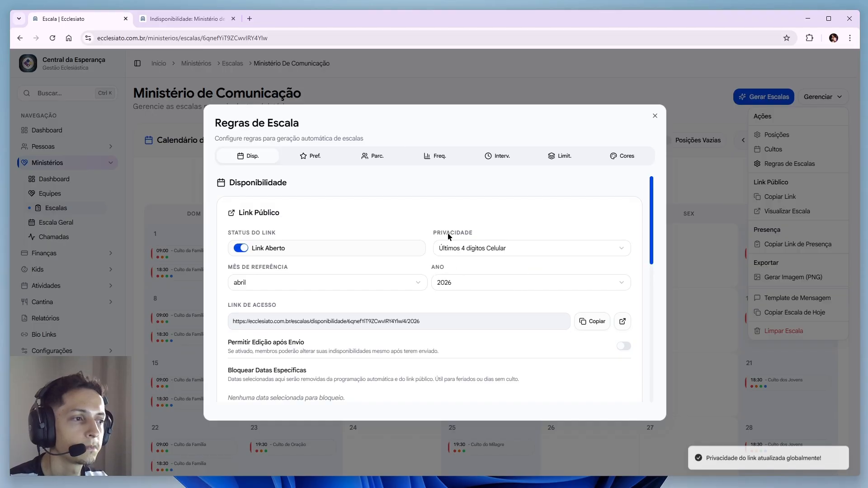
click(471, 249)
click(421, 213)
Step: Examine the identity verification form on the public unavailability page
click(196, 23)
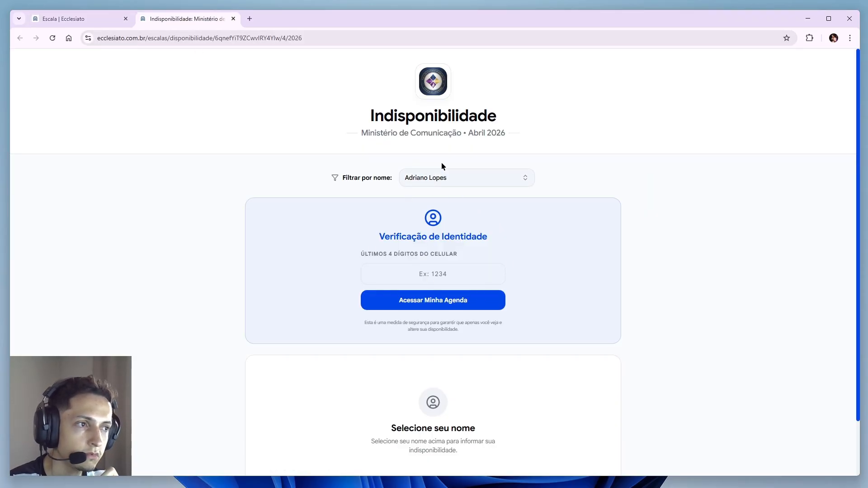
click(447, 275)
click(536, 242)
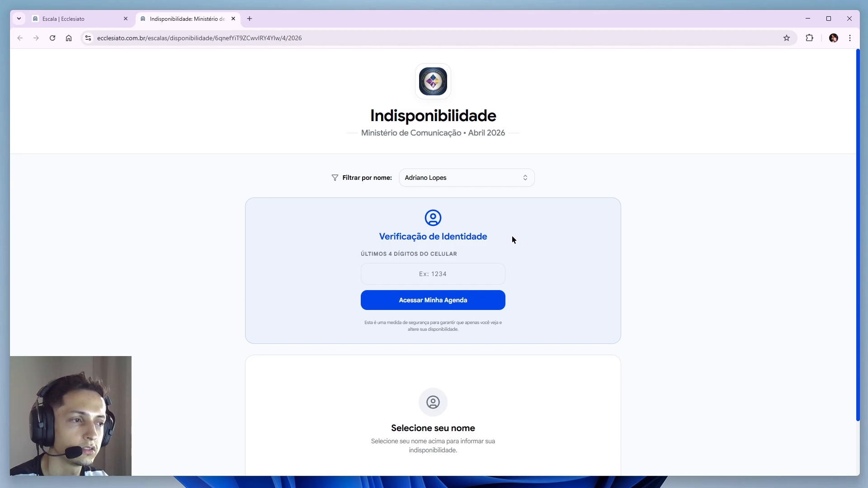
scroll(440, 294, down, 2)
scroll(441, 289, up, 2)
Step: Show the preference rules of the ministry's schedule and open the public preferences page in place of the unavailability page
click(89, 21)
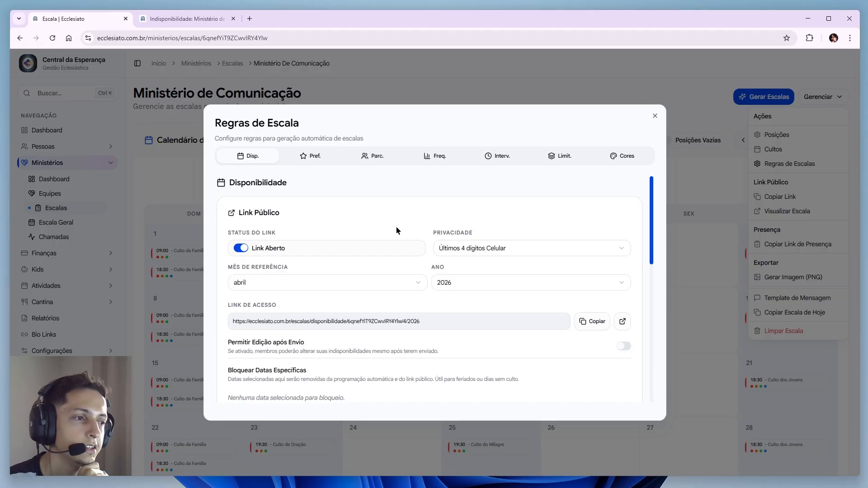
click(310, 157)
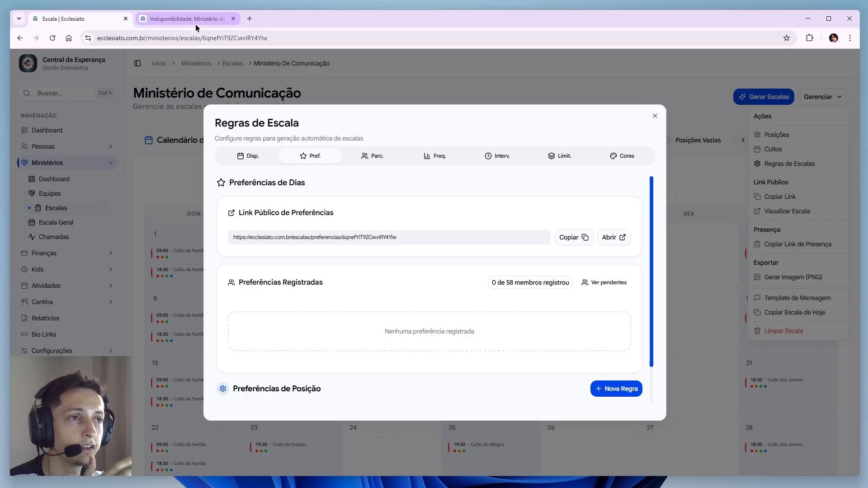
click(233, 19)
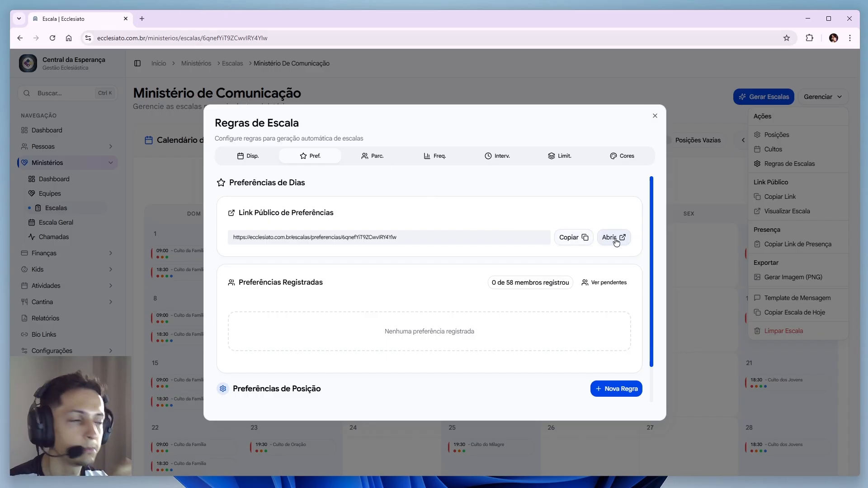
click(616, 243)
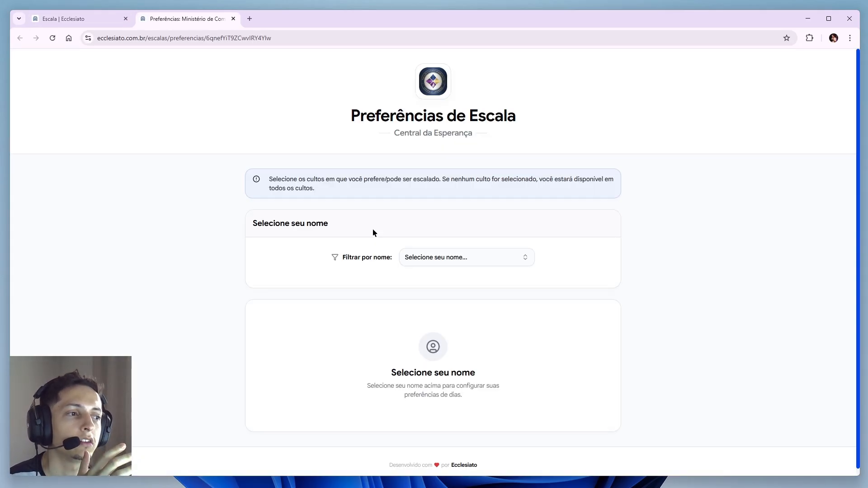
Step: Select the same member on the preferences page and review the services offered under Seus cultos preferidos
click(440, 257)
click(434, 293)
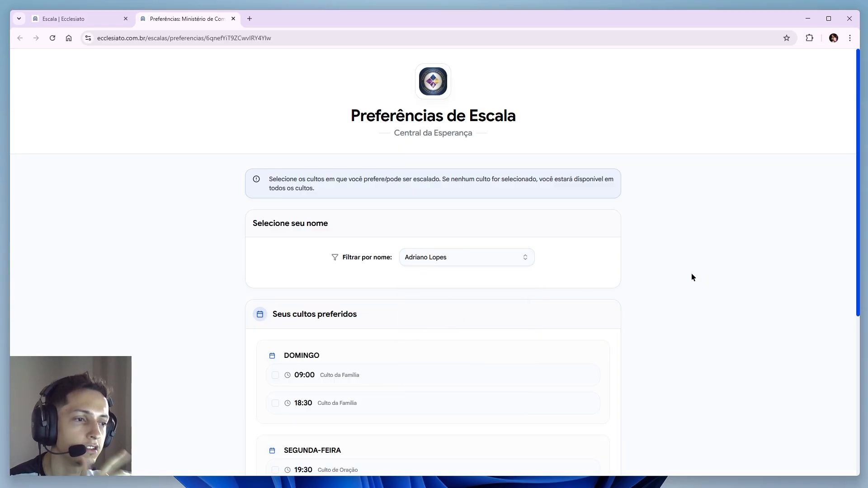
scroll(692, 275, down, 5)
scroll(692, 276, up, 1)
scroll(693, 276, down, 1)
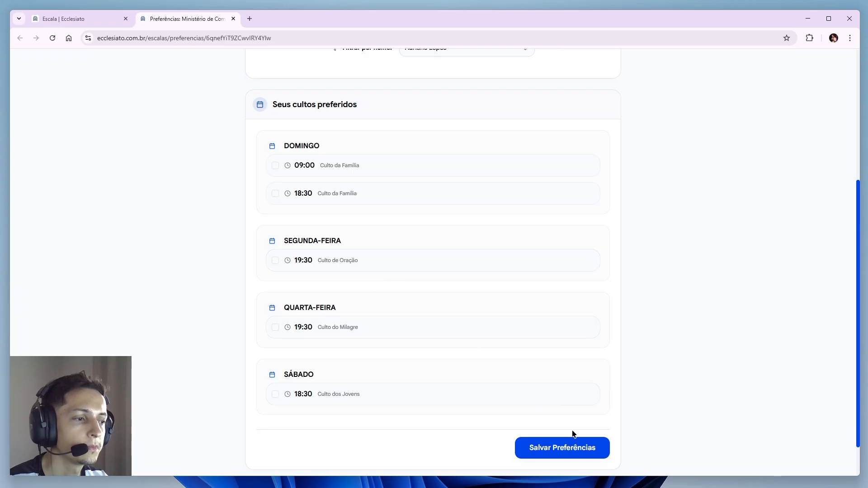
scroll(652, 239, up, 3)
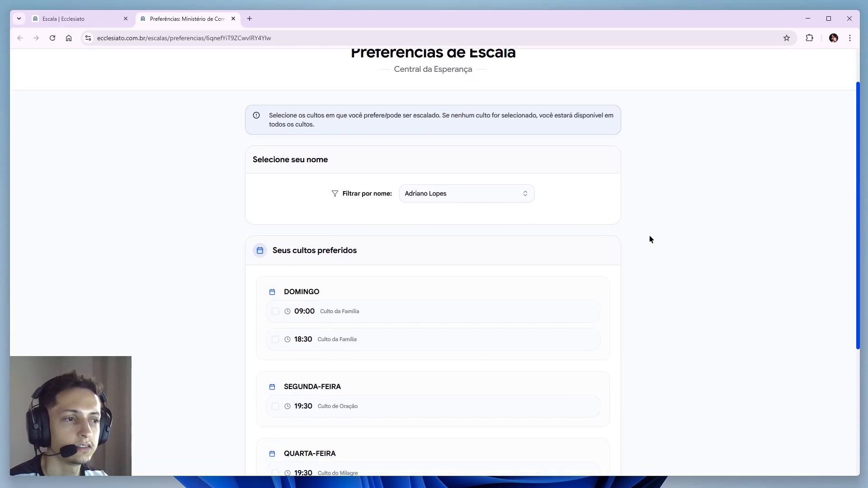
Step: Mark both Sunday Culto da Família services, Wednesday's Culto do Milagre and Saturday's Culto dos Jovens as preferred, and save the preferences
scroll(370, 275, down, 3)
click(328, 166)
click(328, 194)
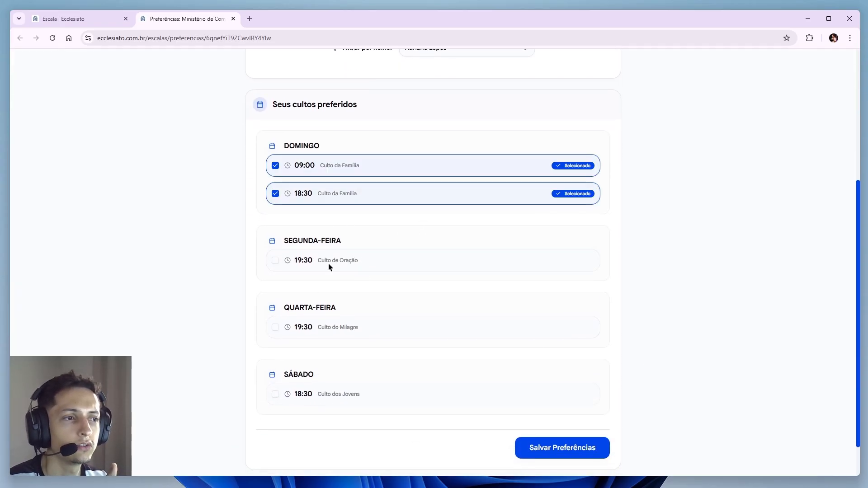
click(332, 329)
click(340, 392)
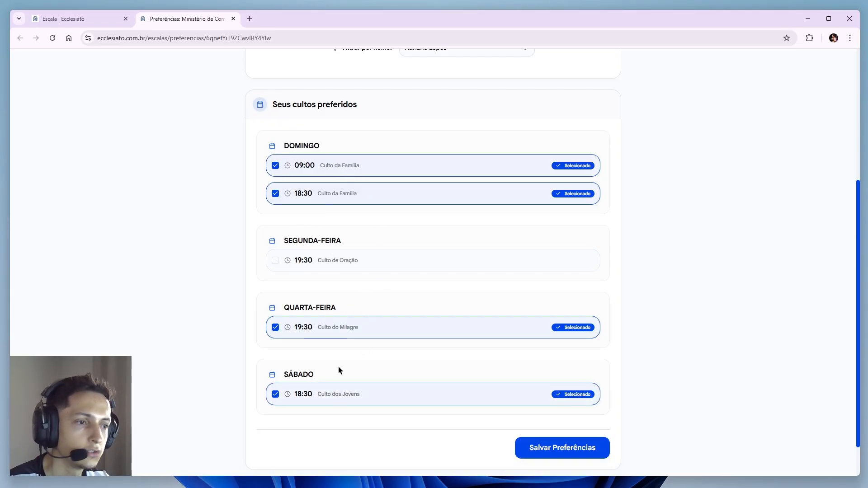
click(534, 440)
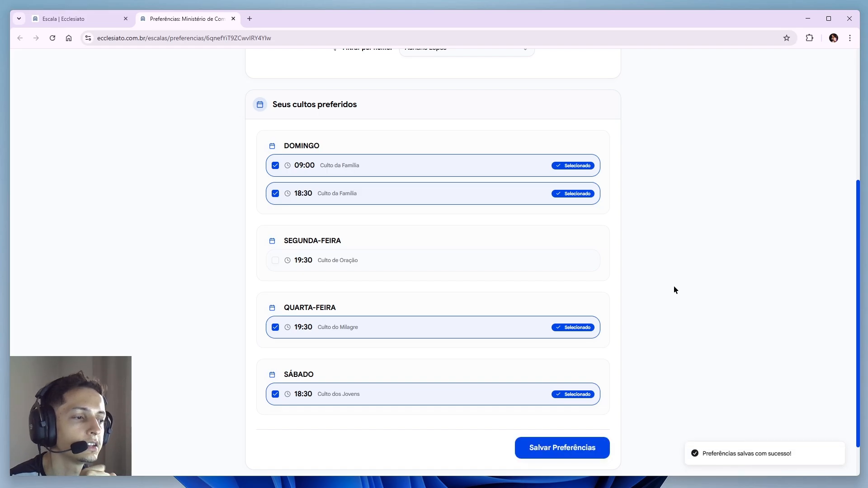
Step: Go back to the ministry's schedule, reload it, and reopen Regras de Escala
click(73, 18)
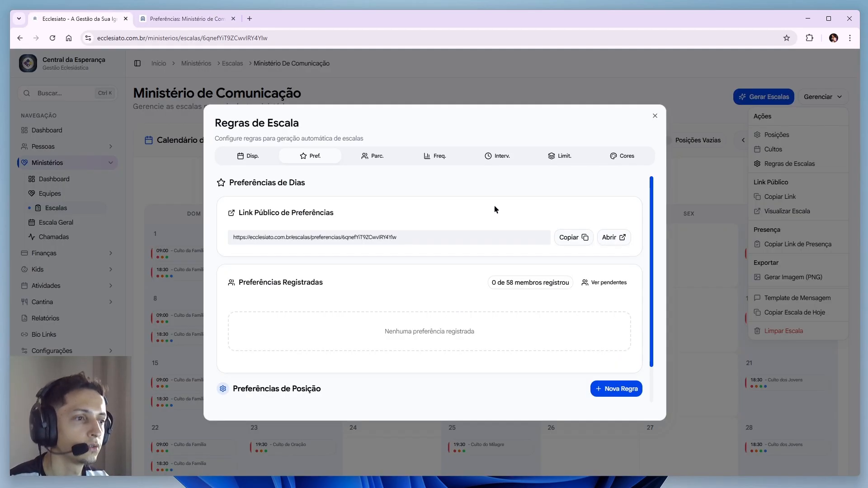
key(F5)
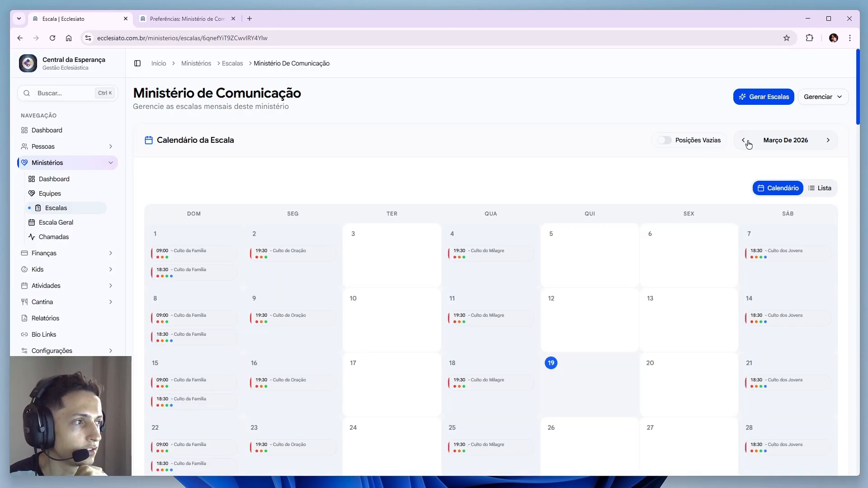
click(820, 96)
click(800, 163)
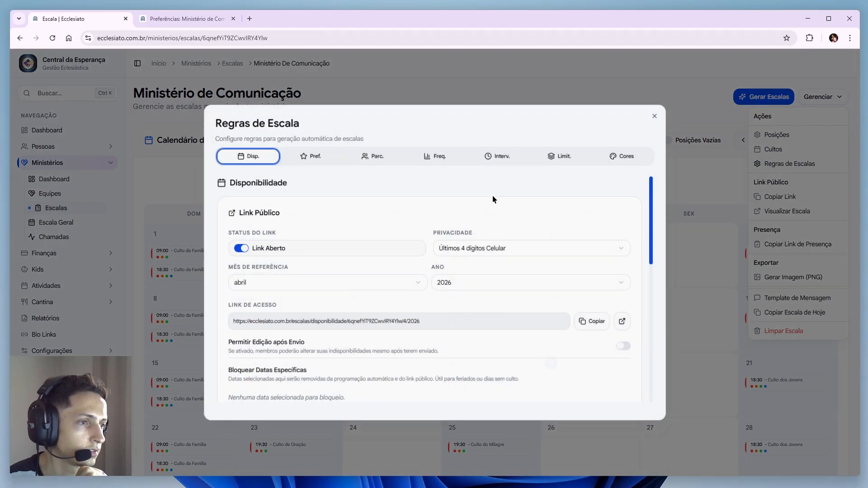
Step: Review the registered member preferences and the position preferences section in the ministry's schedule rules
click(307, 157)
scroll(335, 265, down, 1)
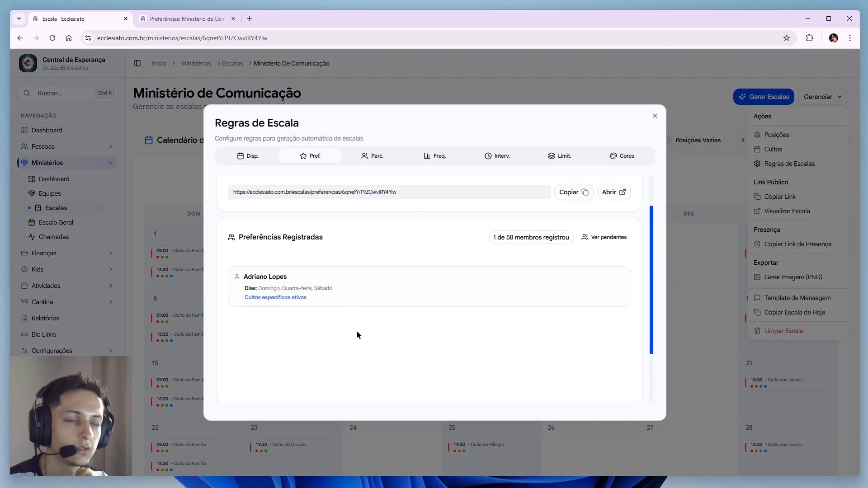
scroll(361, 334, down, 2)
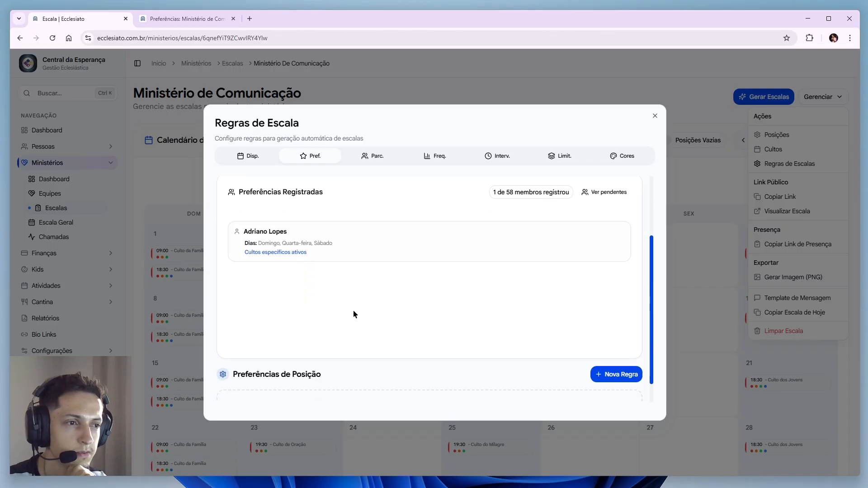
scroll(356, 272, up, 3)
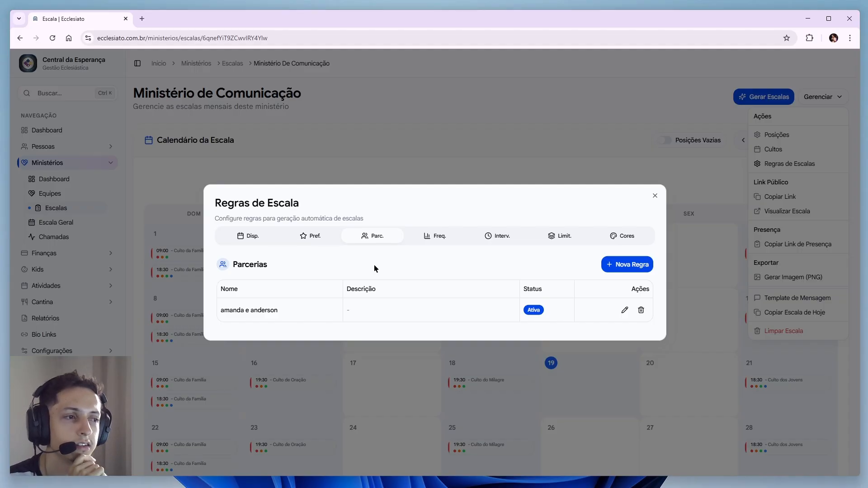
Step: Inspect the blank Regra de Parcerias form and the existing partnership rule's application modes, cancelling without changes
click(623, 265)
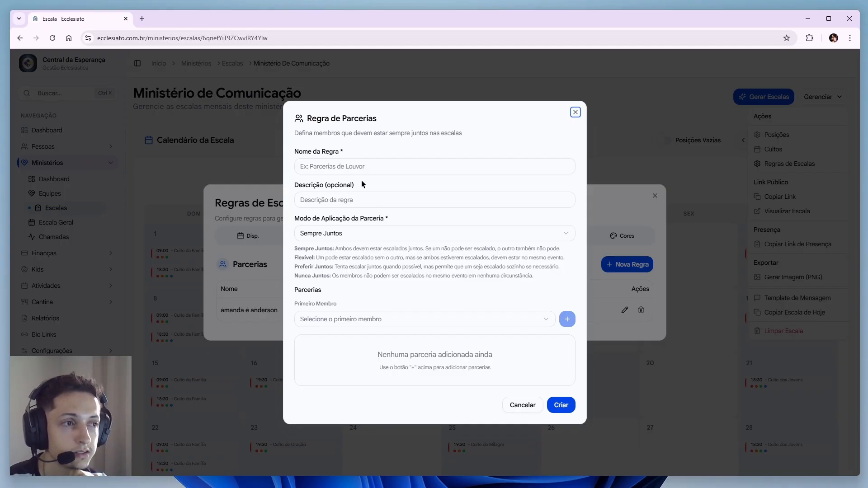
click(261, 247)
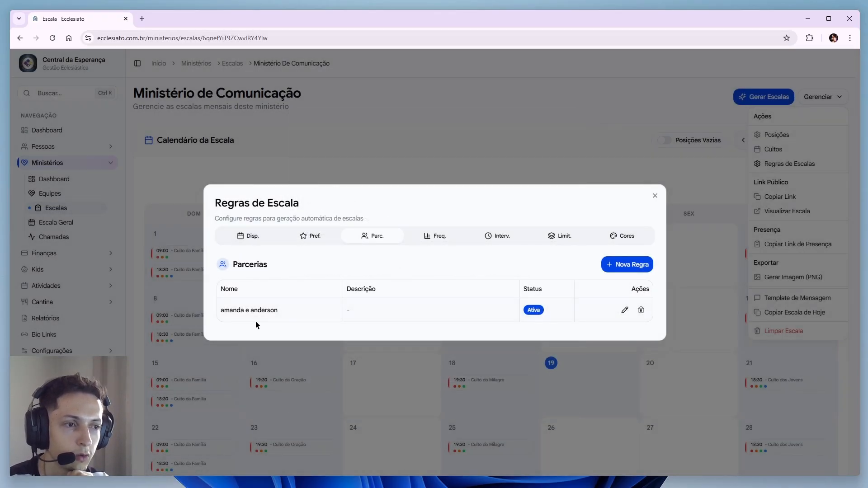
click(625, 310)
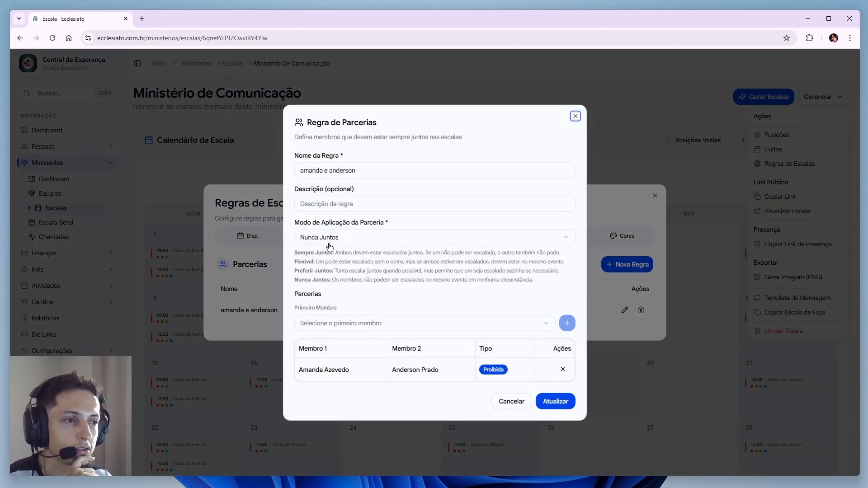
click(406, 300)
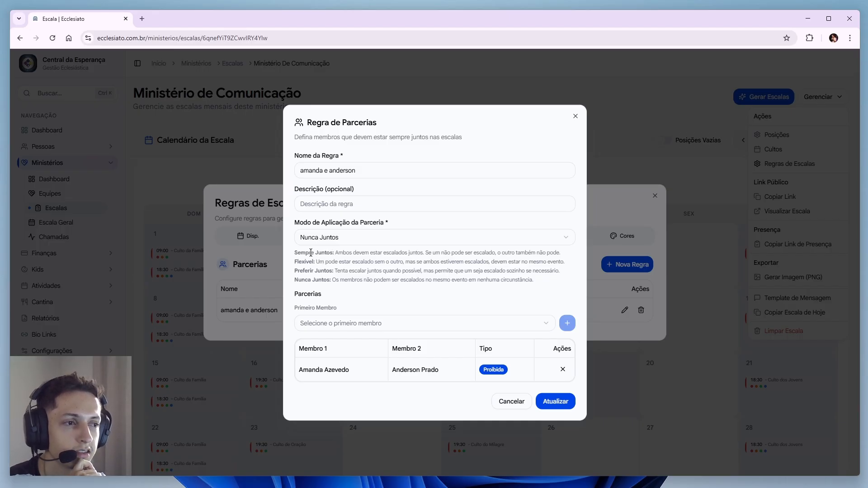
drag(294, 272, 331, 273)
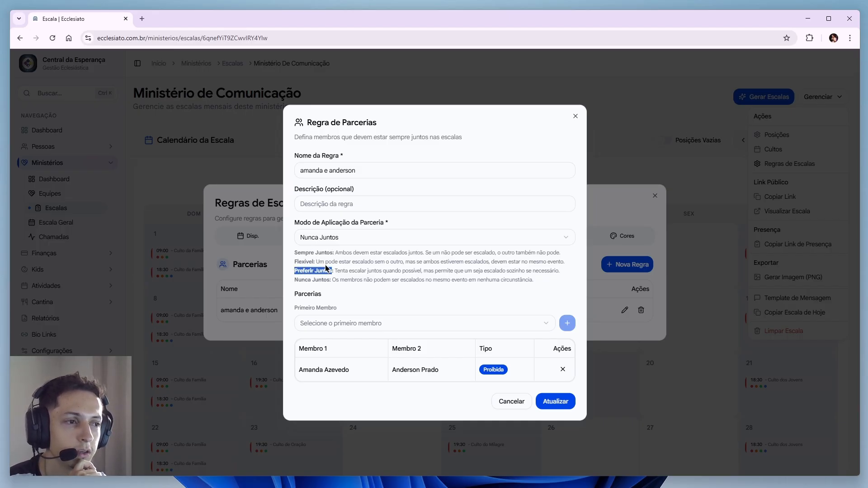
click(327, 266)
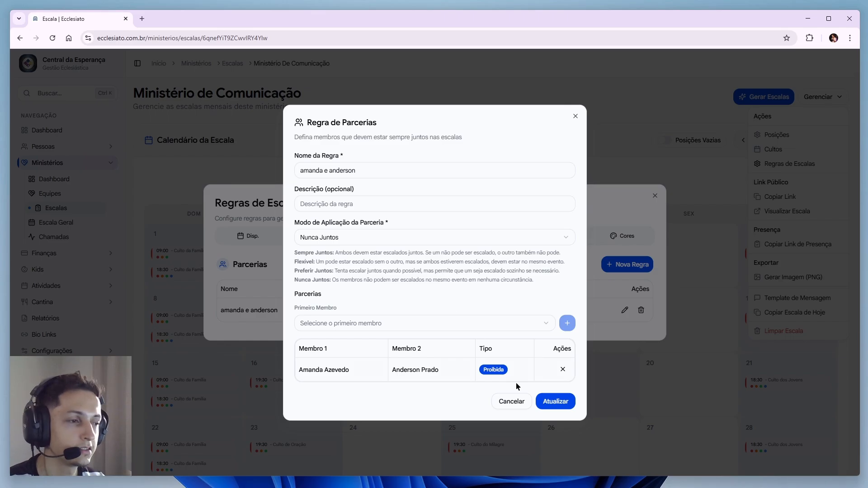
click(520, 404)
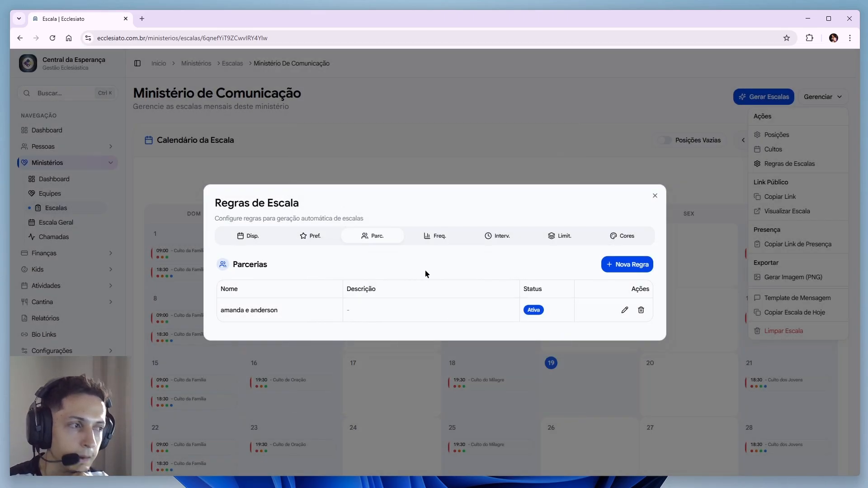
Step: Inspect the existing Frequência Máxima rule's monthly schedule limit and cancel without saving
click(437, 236)
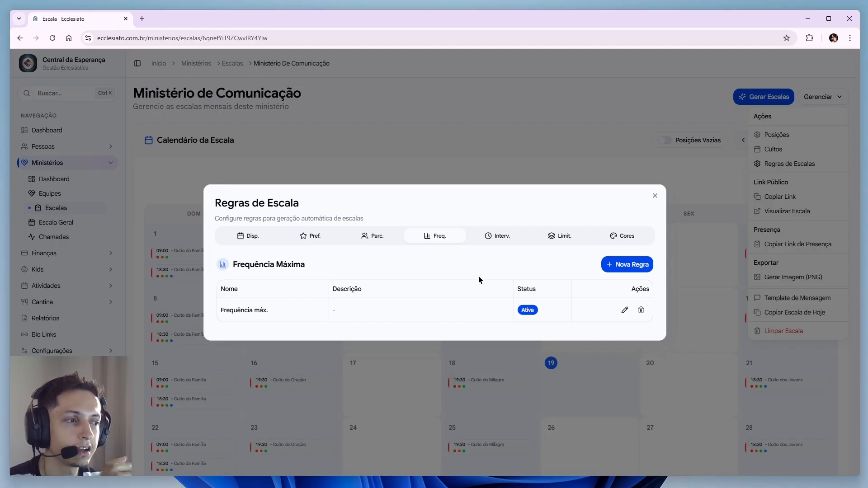
click(625, 309)
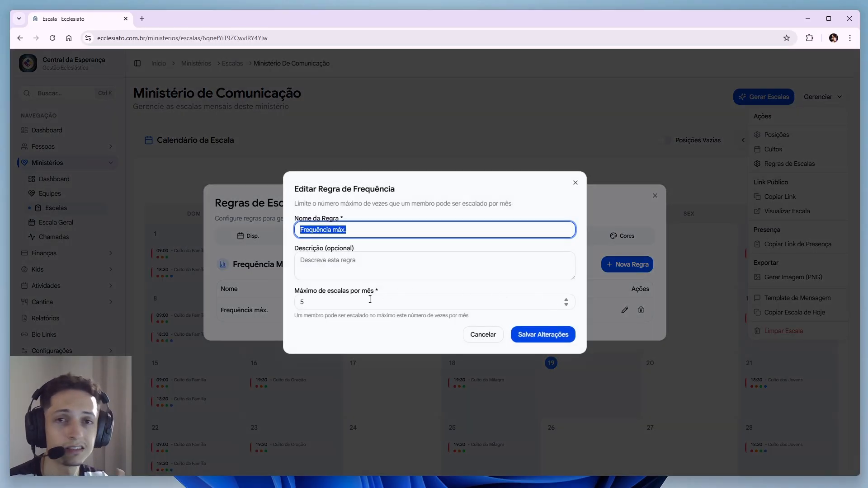
click(482, 335)
Step: Inspect the new-rule forms for Intervalo Mínimo and Limite de Posições, cancelling each one
click(497, 237)
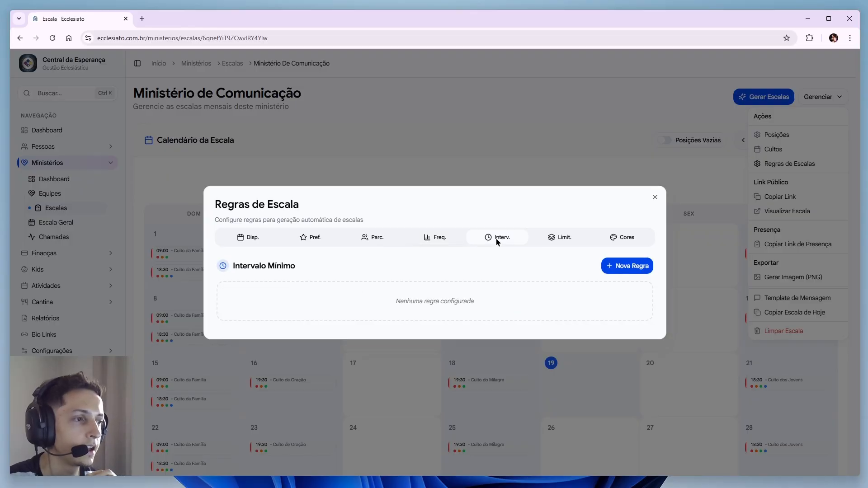
click(628, 268)
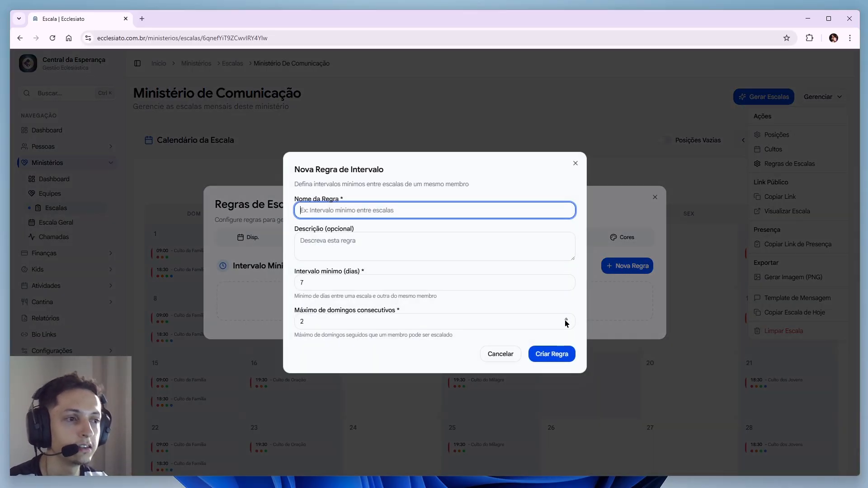
click(500, 354)
click(563, 244)
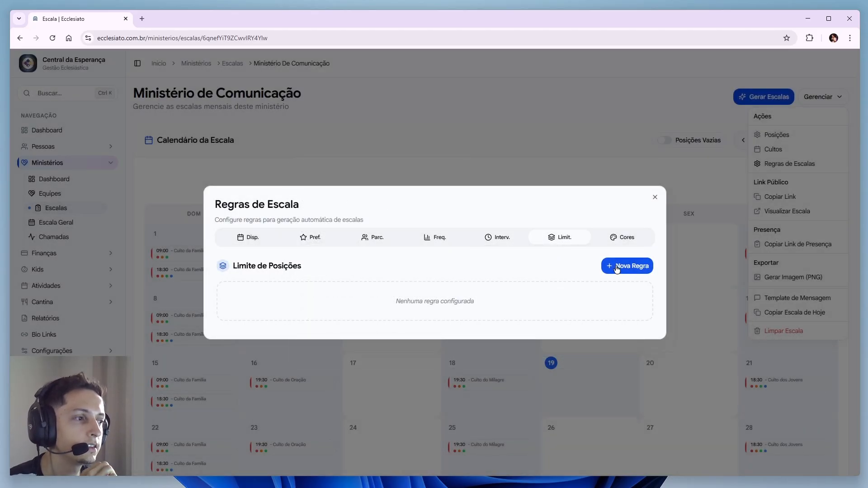
click(617, 267)
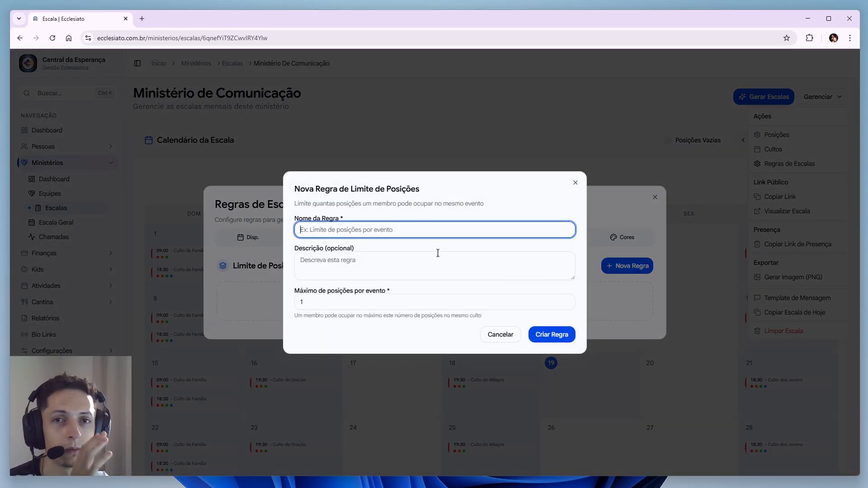
click(501, 335)
Step: Review the Cores por Culto settings for every service, return to the availability rules, and close Regras de Escala
click(620, 240)
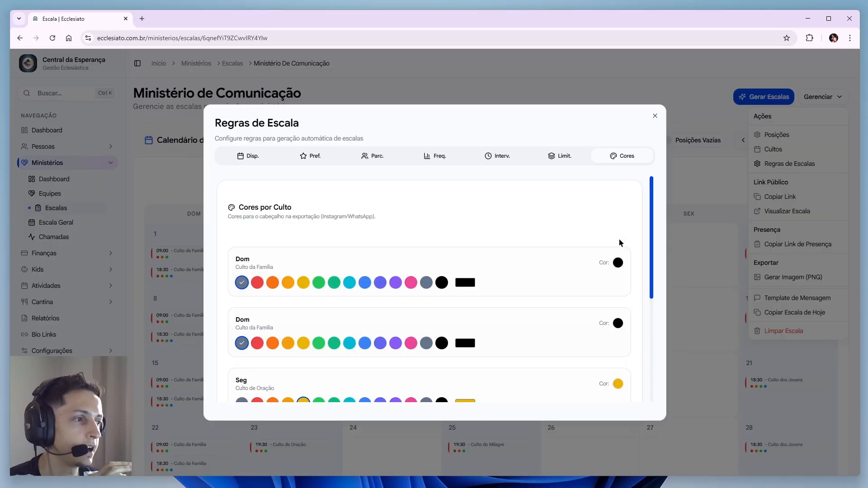
scroll(484, 267, down, 1)
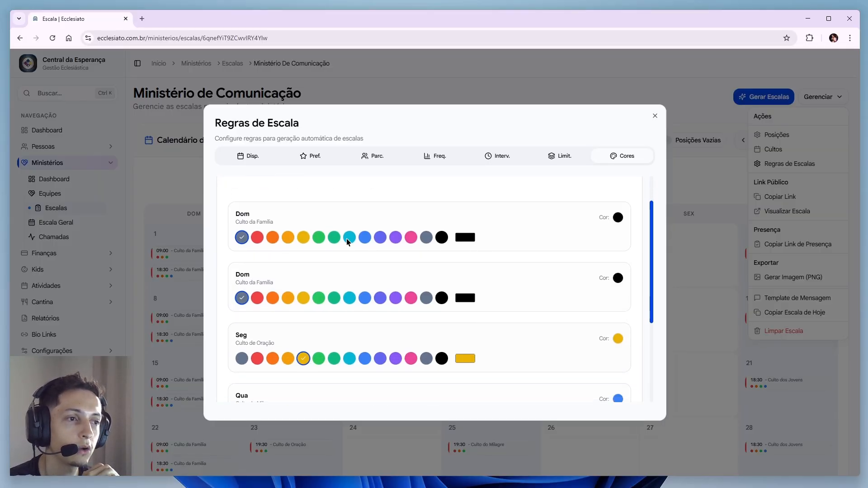
scroll(314, 273, down, 3)
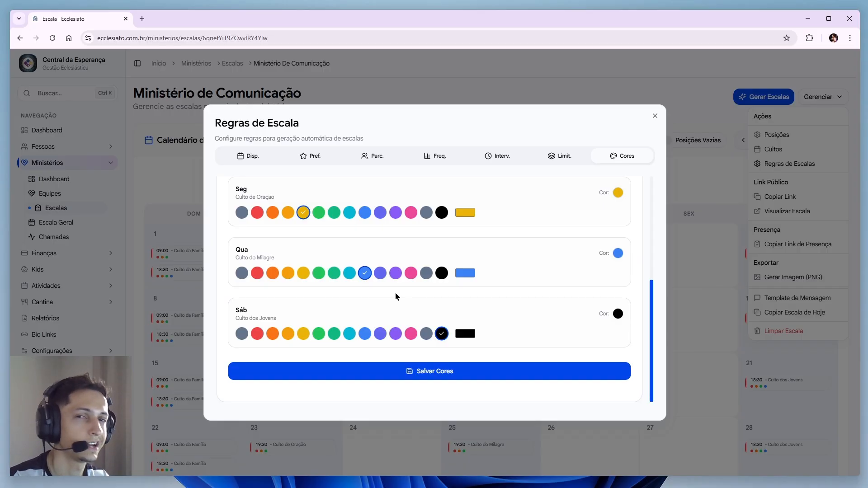
scroll(479, 294, up, 5)
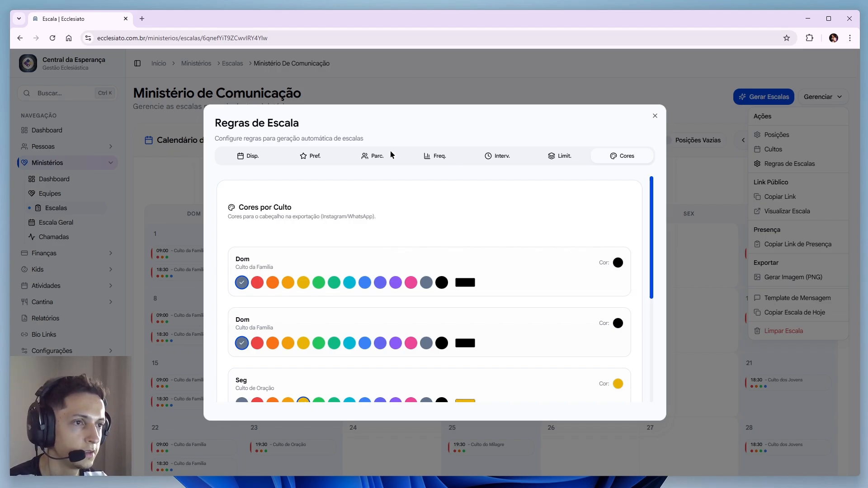
click(241, 156)
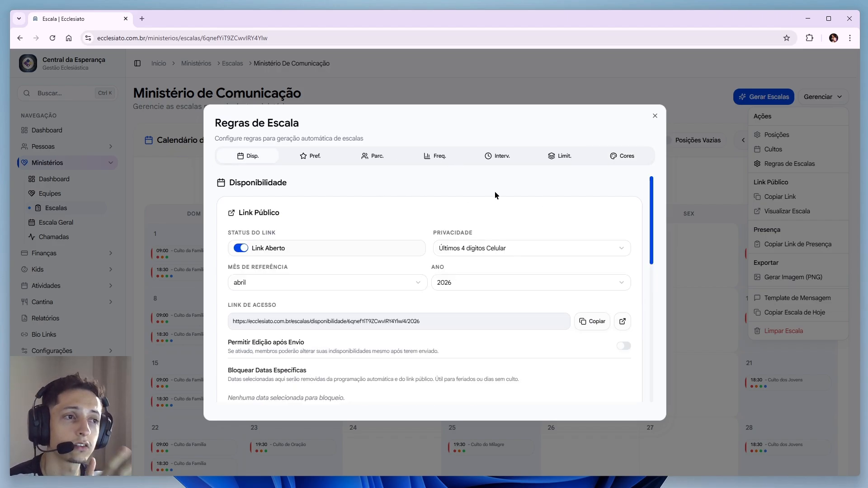
click(654, 116)
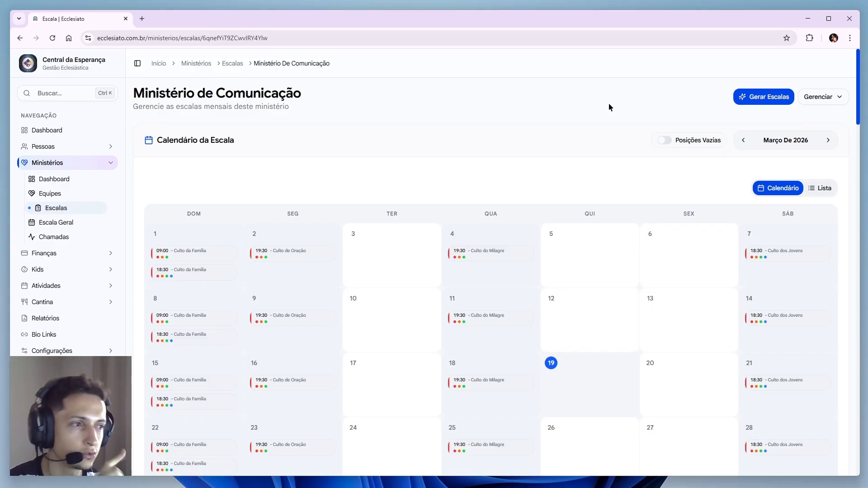
Step: Advance the ministry's schedule calendar to Abril de 2026 and open the automatic schedule generation preview
click(829, 143)
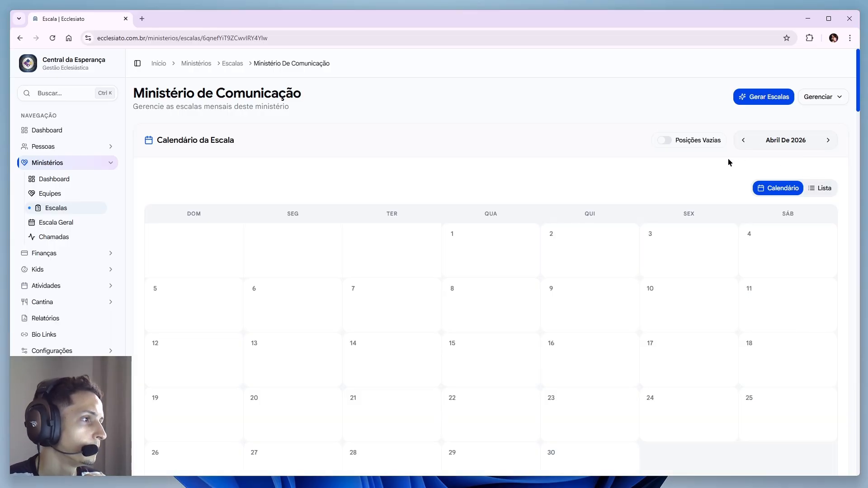
scroll(699, 180, down, 1)
scroll(699, 181, up, 1)
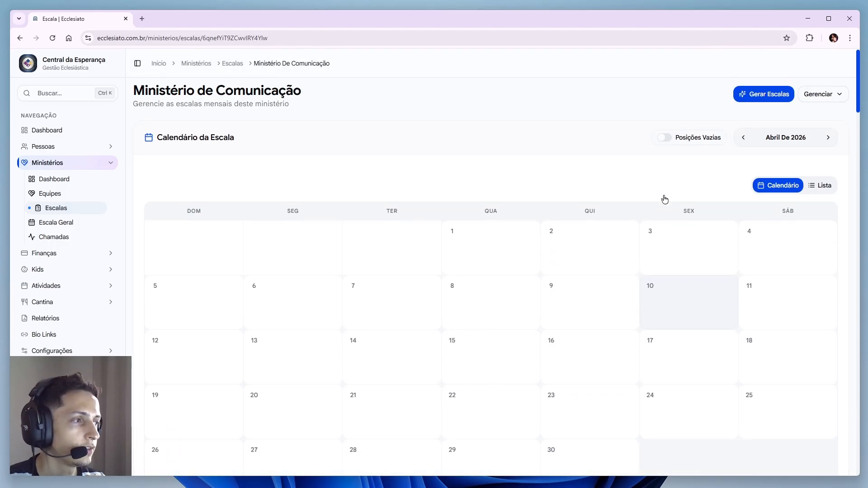
click(755, 104)
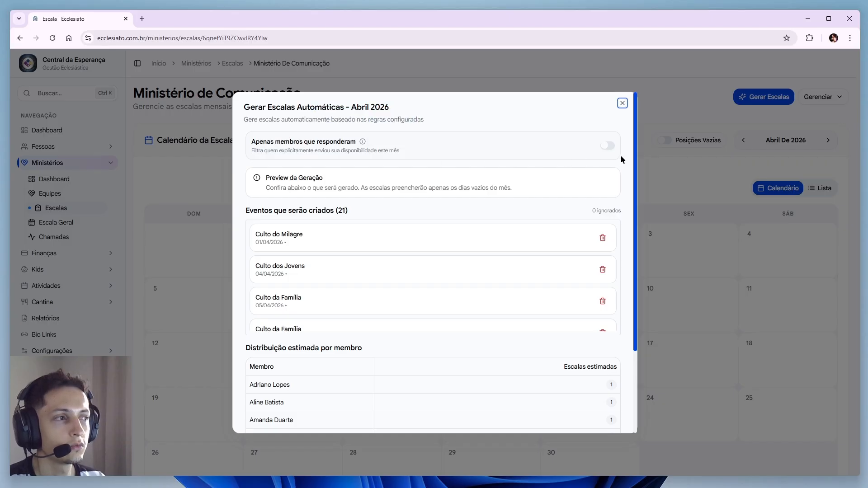
Step: Try restricting the generation with Apenas membros que responderam, and switch the restriction off again
click(608, 145)
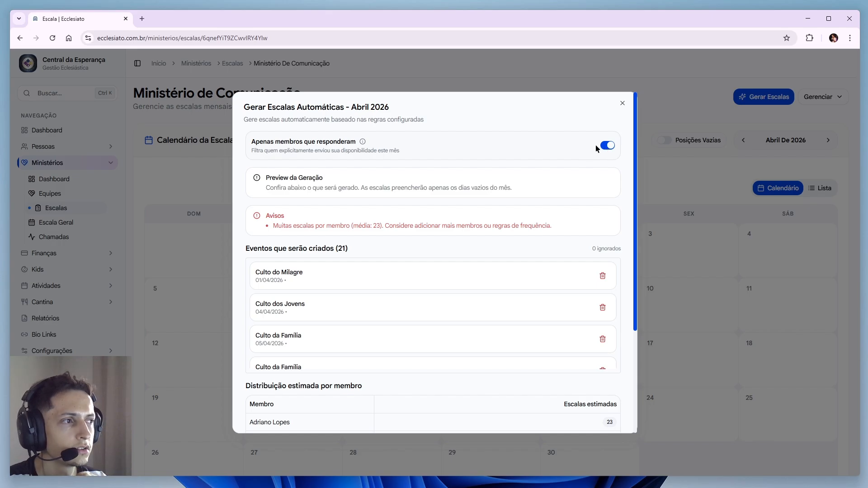
click(607, 145)
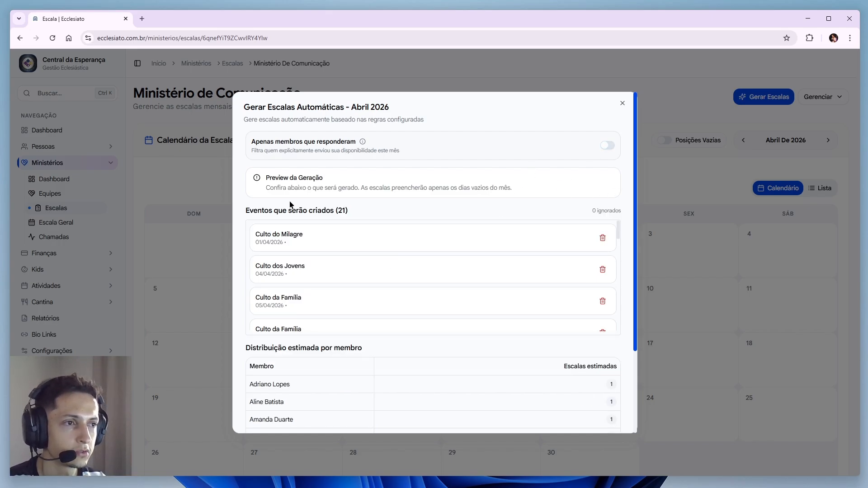
Step: Review the events planned for April, try excluding the first three from the generation, and restore them
scroll(354, 276, down, 10)
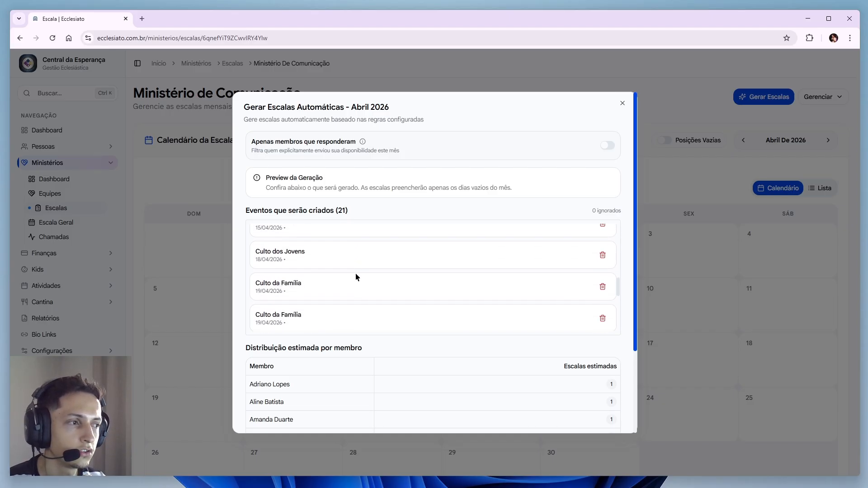
scroll(515, 289, up, 3)
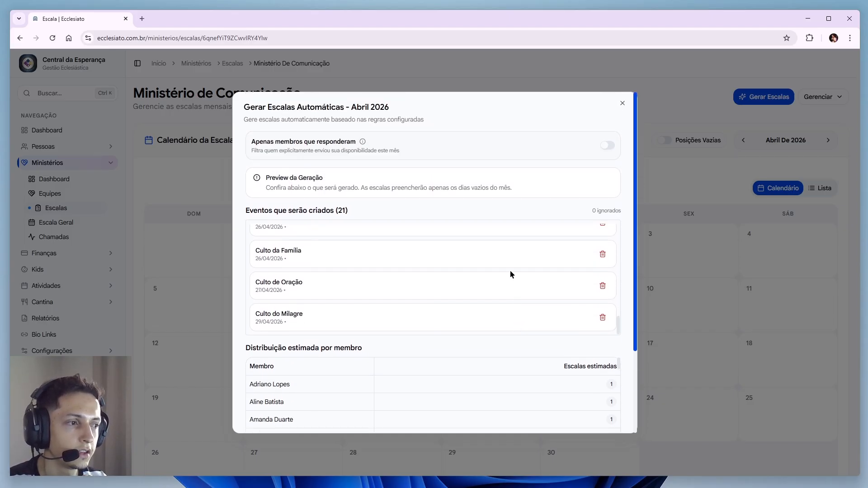
scroll(555, 263, up, 10)
click(602, 238)
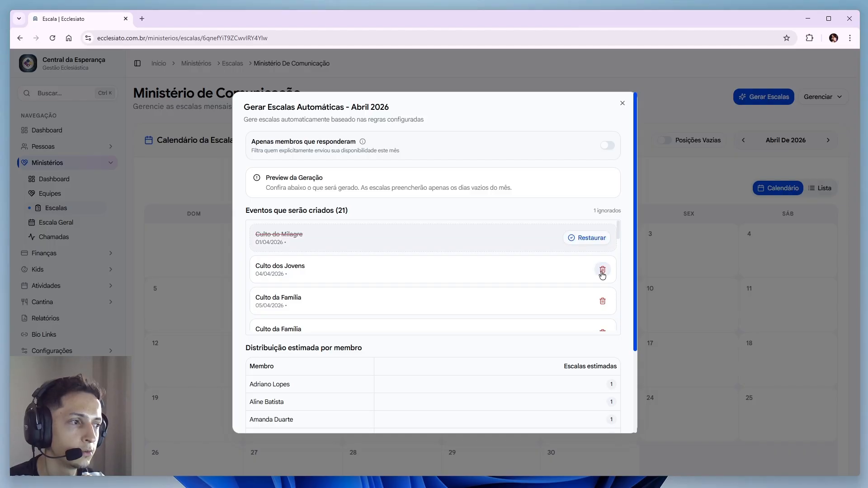
click(602, 270)
click(602, 302)
click(597, 299)
click(588, 269)
click(588, 238)
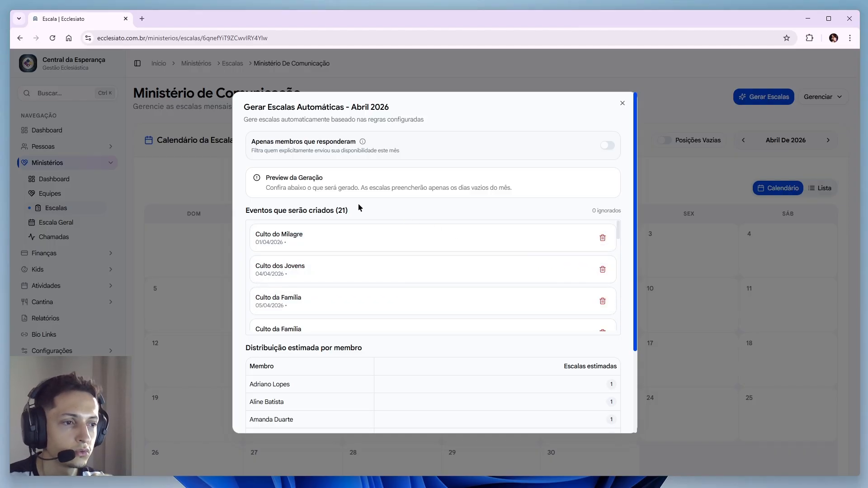
Step: Examine the estimated distribution of schedules per member in the generation preview, through to the end of the list
scroll(359, 208, down, 1)
scroll(471, 361, down, 3)
scroll(468, 335, down, 2)
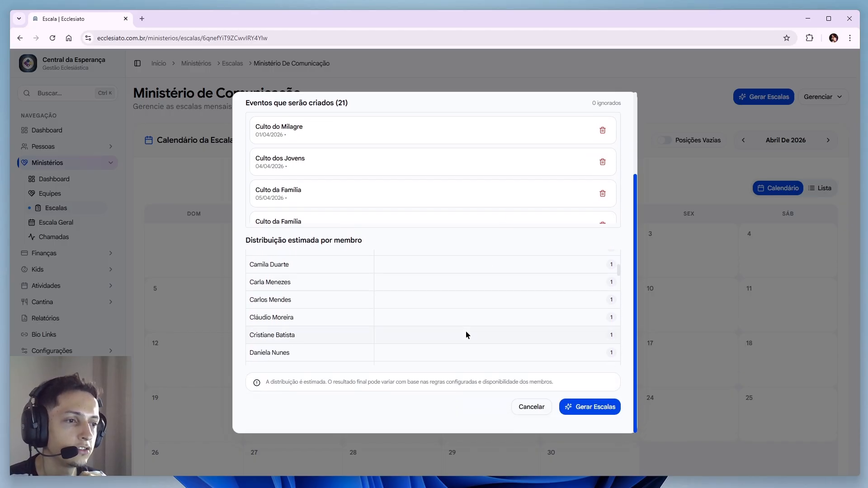
scroll(470, 332, up, 5)
scroll(463, 308, down, 3)
scroll(604, 341, down, 2)
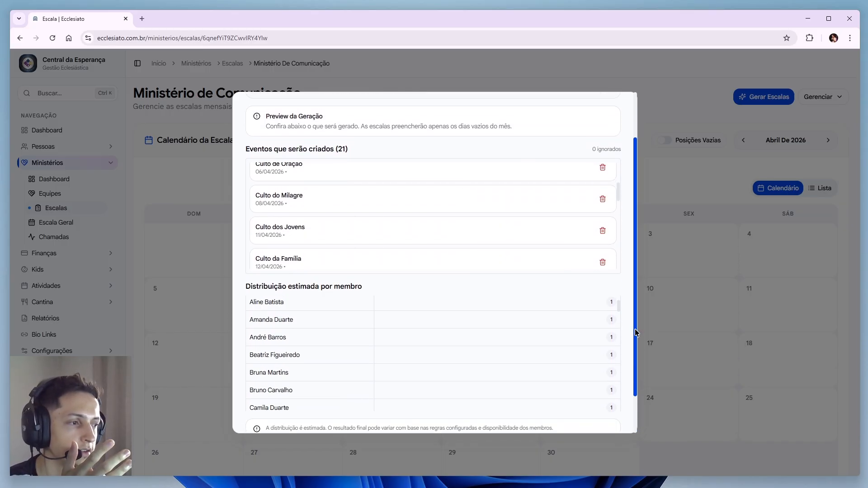
scroll(543, 355, down, 10)
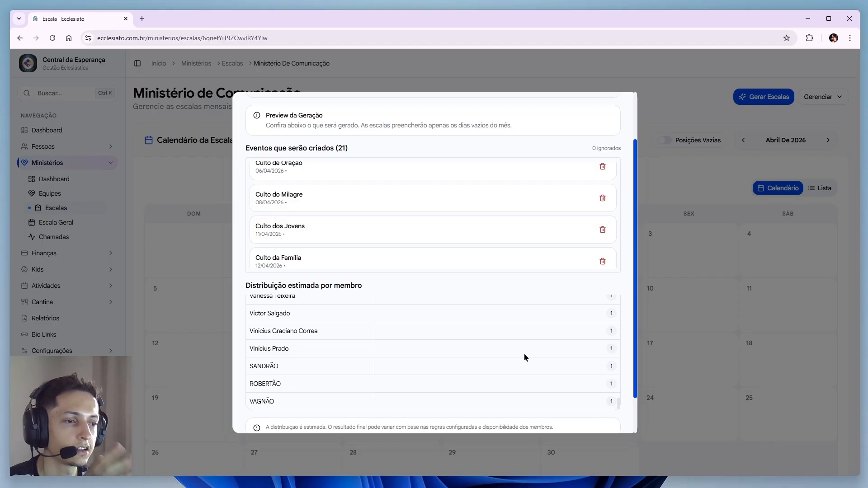
scroll(623, 360, down, 1)
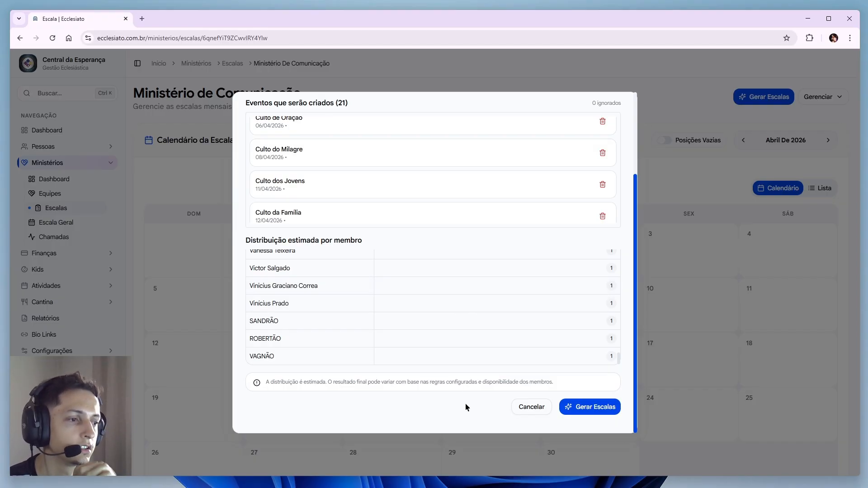
Step: Generate the April 2026 schedules automatically, and refresh the page to load them into the ministry's calendar
click(594, 414)
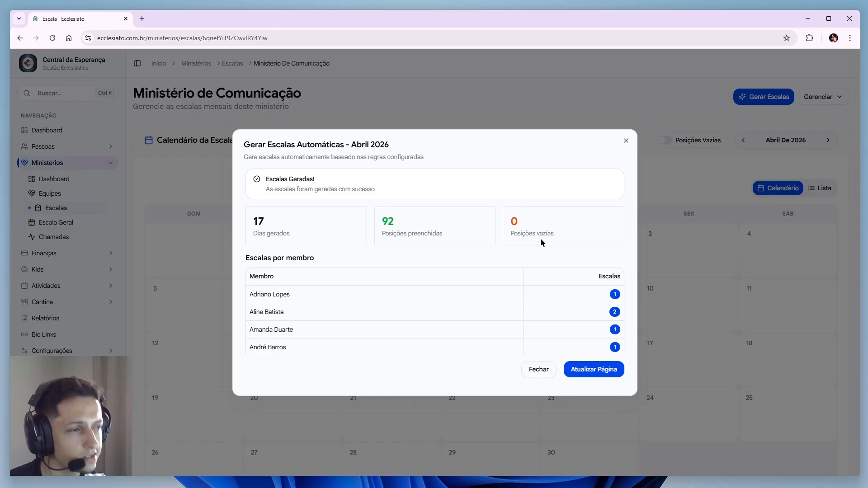
scroll(362, 325, down, 10)
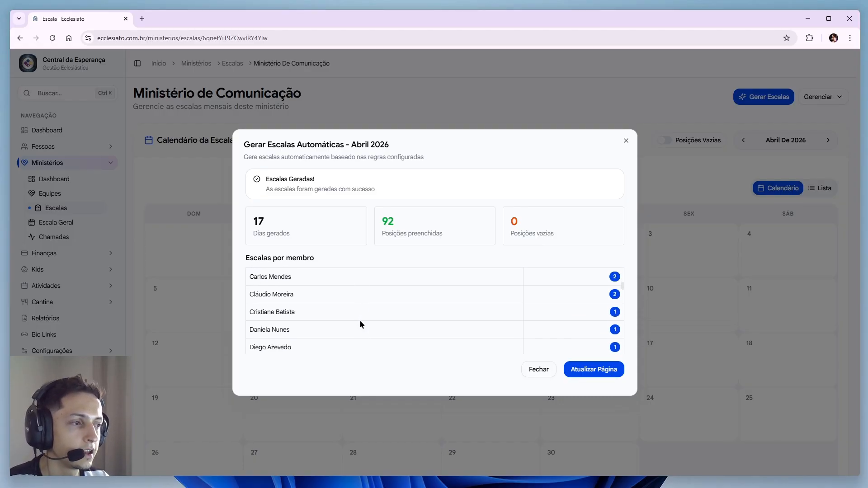
scroll(361, 325, down, 5)
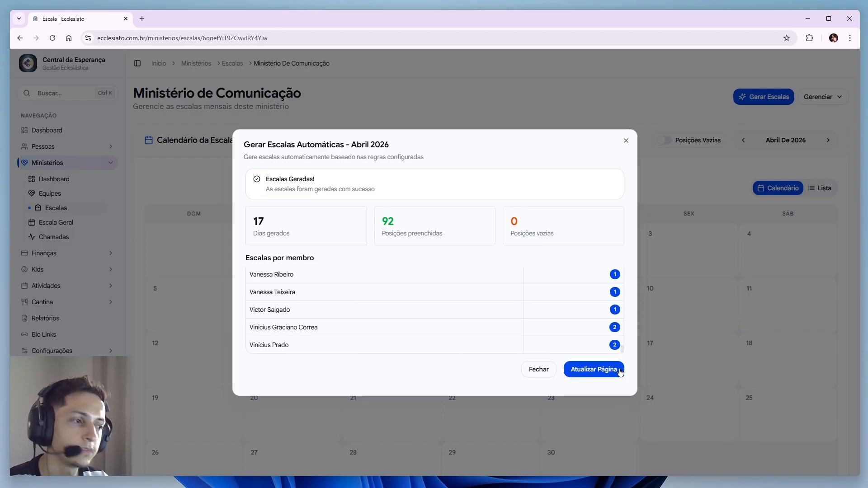
click(597, 372)
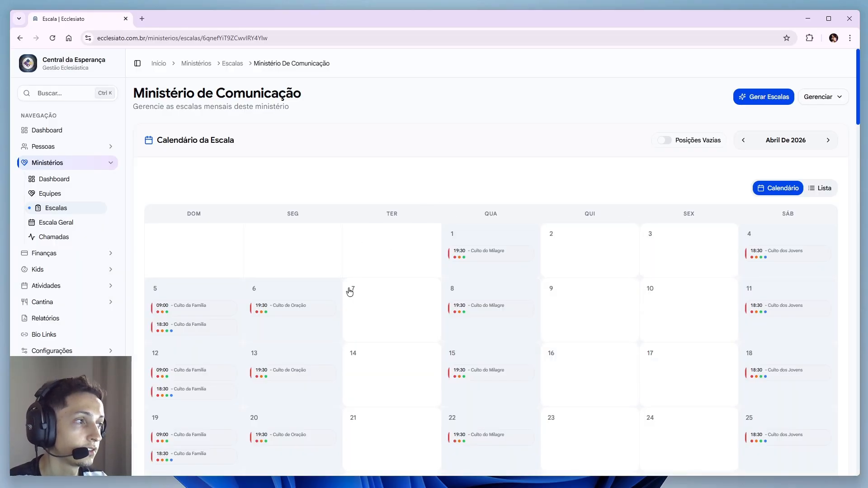
scroll(355, 307, down, 2)
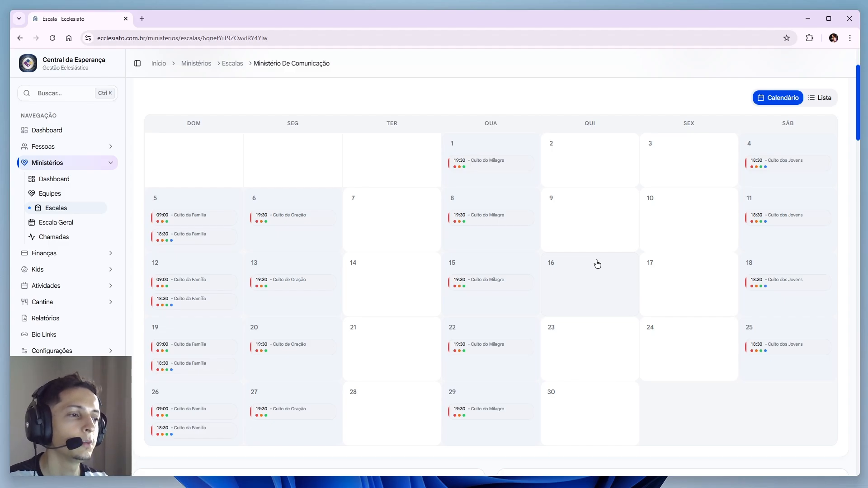
scroll(597, 264, up, 2)
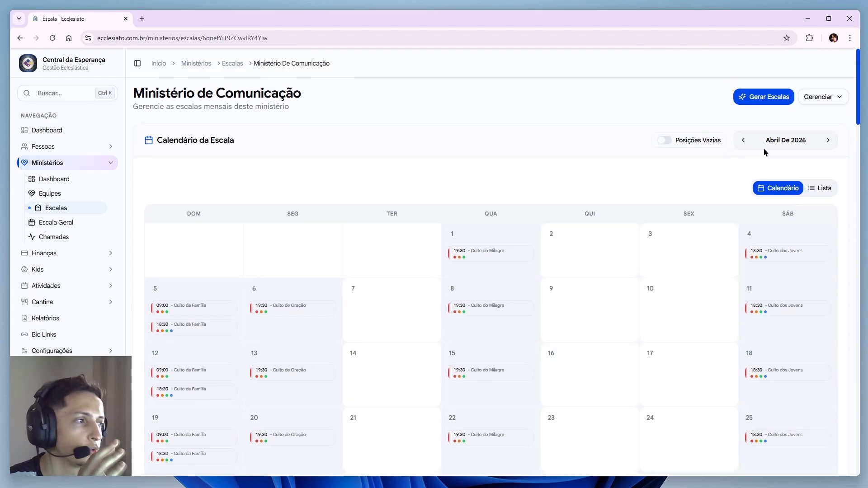
Step: Open the ministry's public schedule page for Abril 2026 and examine the assignments of the whole month
click(821, 97)
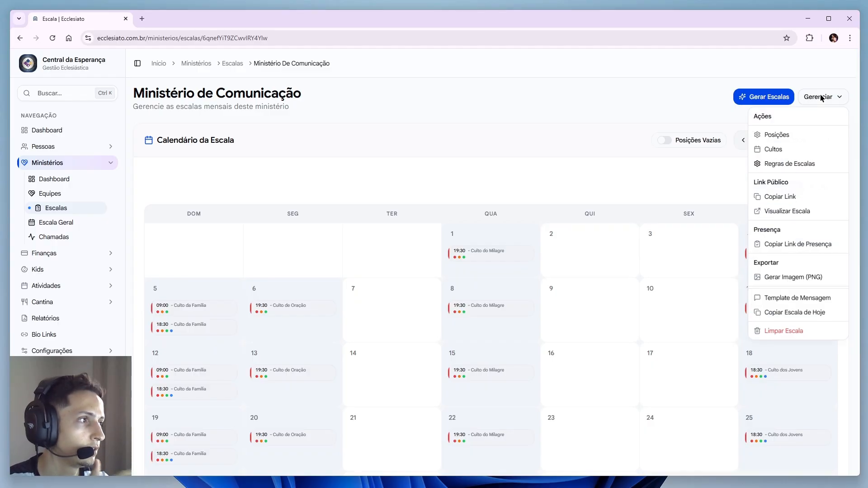
click(792, 211)
click(290, 38)
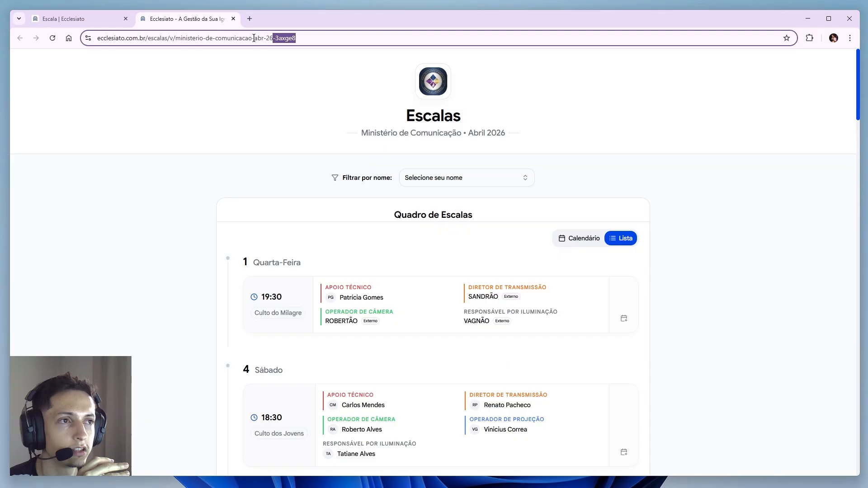
click(100, 99)
scroll(176, 193, down, 4)
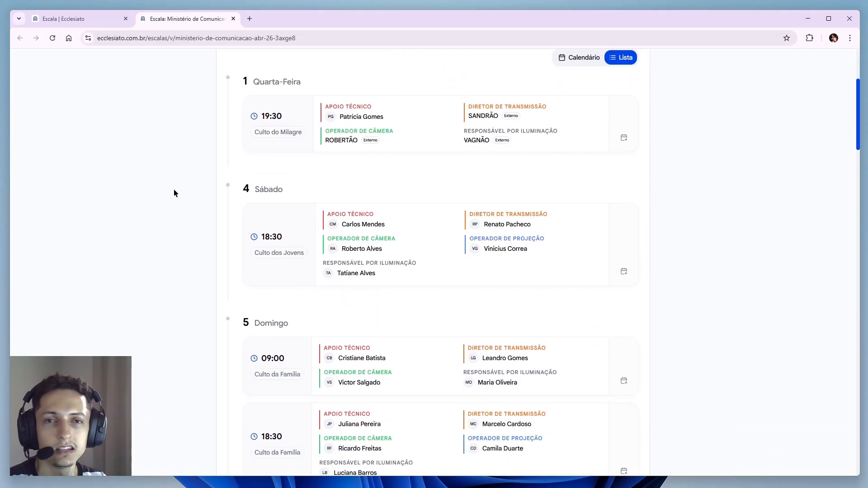
scroll(176, 193, down, 6)
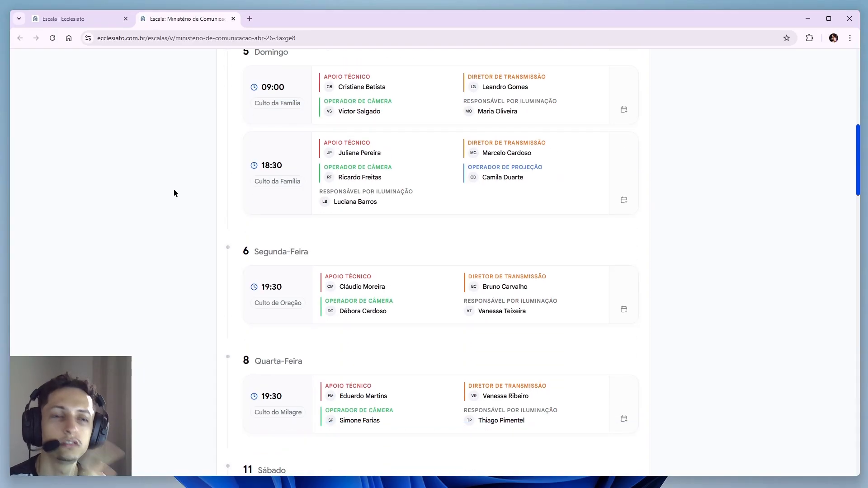
scroll(176, 193, down, 20)
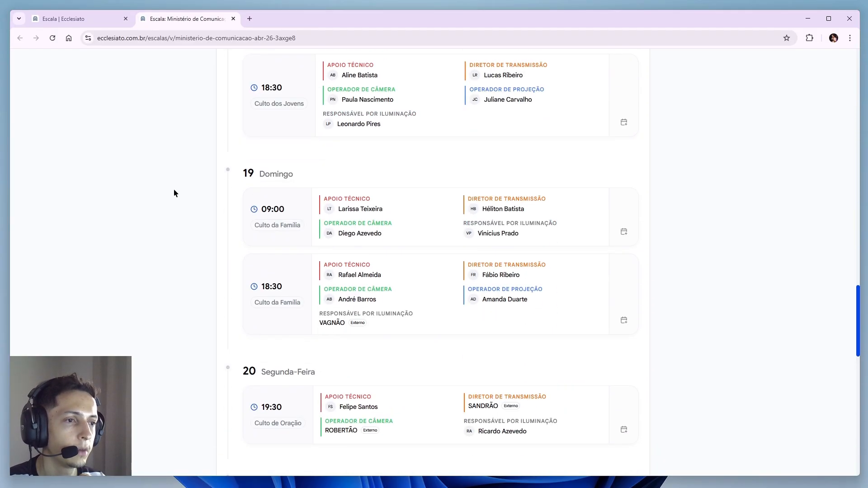
scroll(175, 194, down, 15)
middle_click(187, 366)
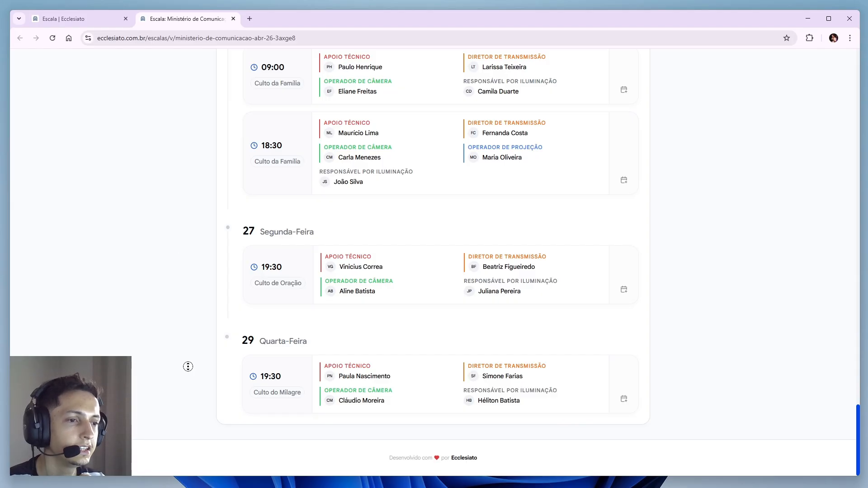
scroll(188, 367, up, 20)
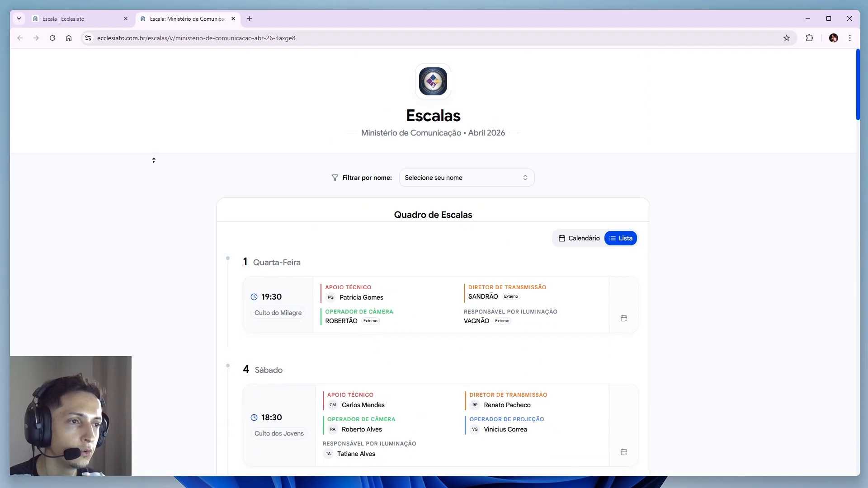
Step: Filter the public schedule by the first member's name and open the details of the 11 April Culto dos Jovens
click(454, 181)
click(447, 229)
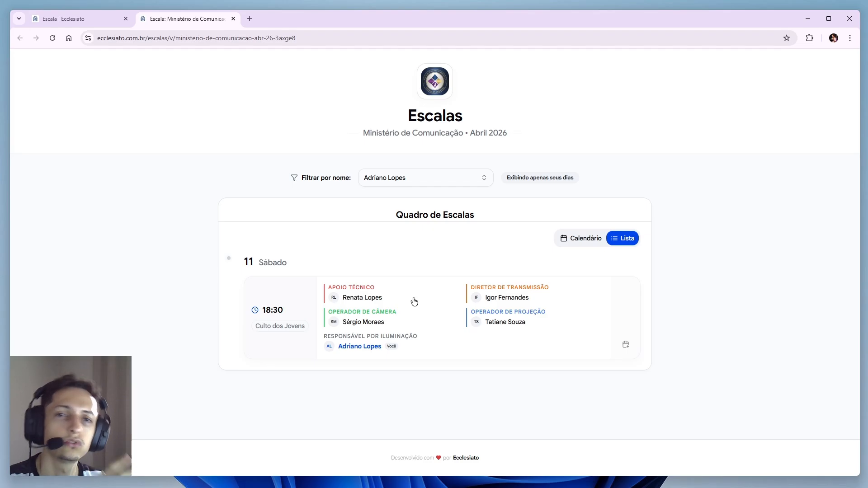
click(433, 318)
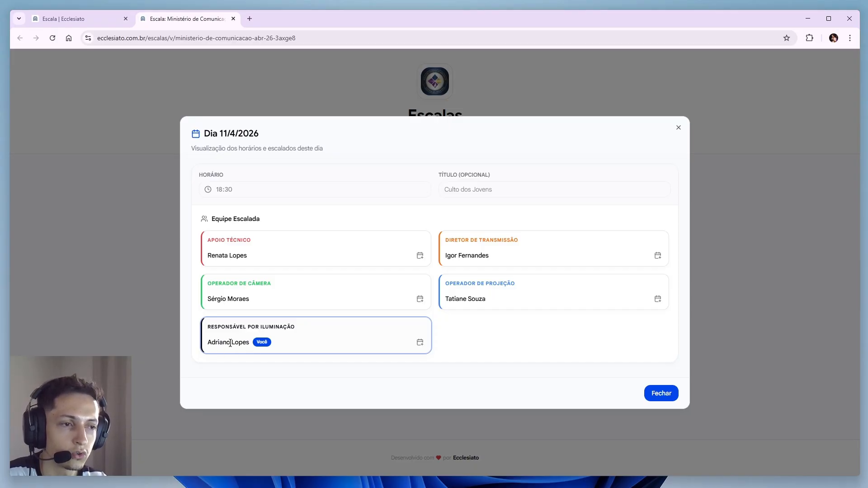
Step: Open a Google Agenda event draft for the Responsável por Iluminação assignment, discard it, and close the day's details
click(419, 344)
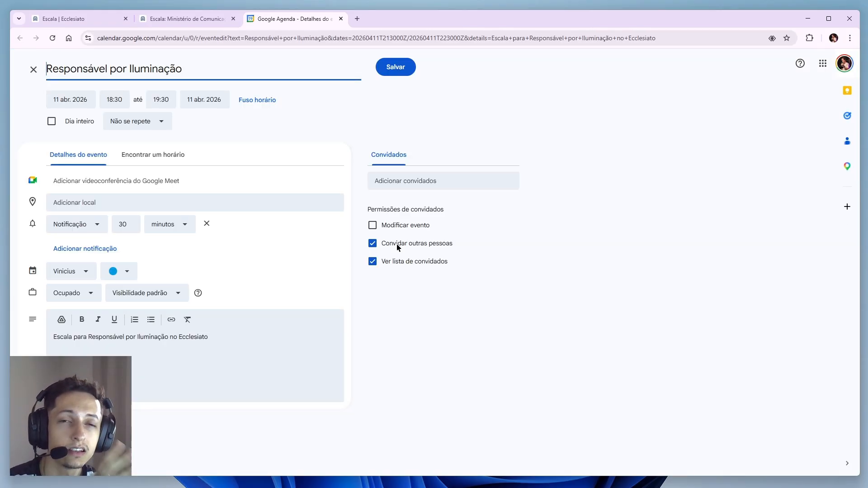
click(549, 98)
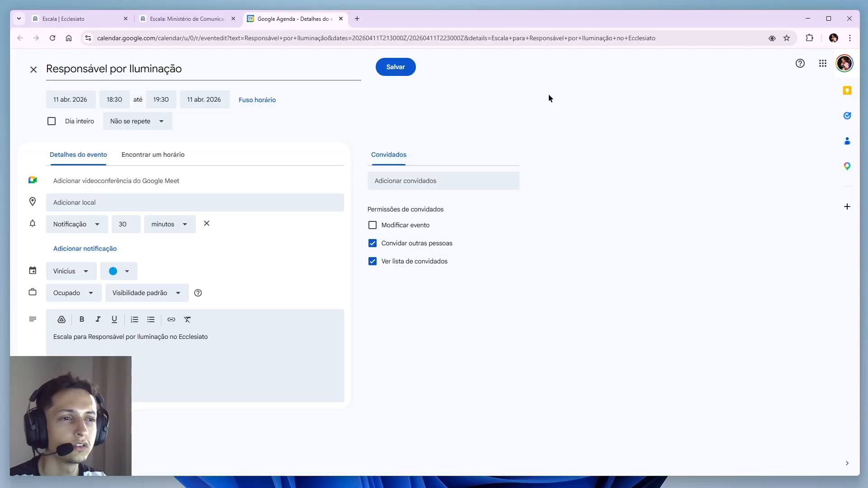
middle_click(313, 23)
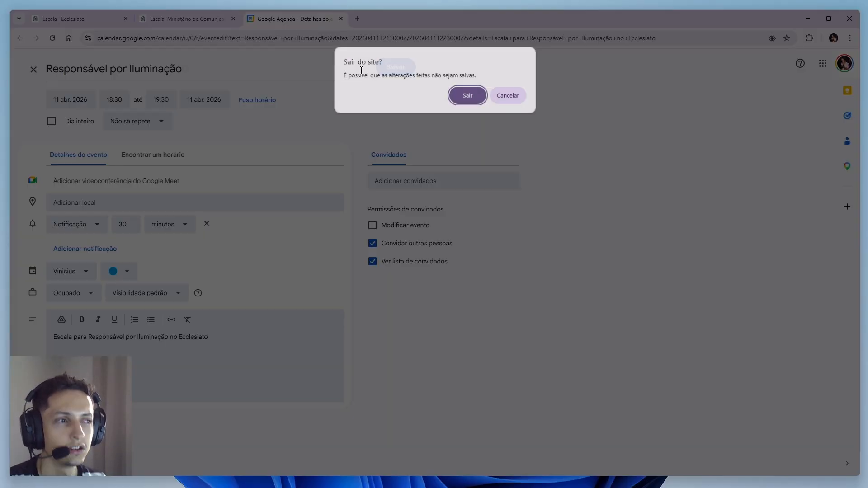
click(467, 95)
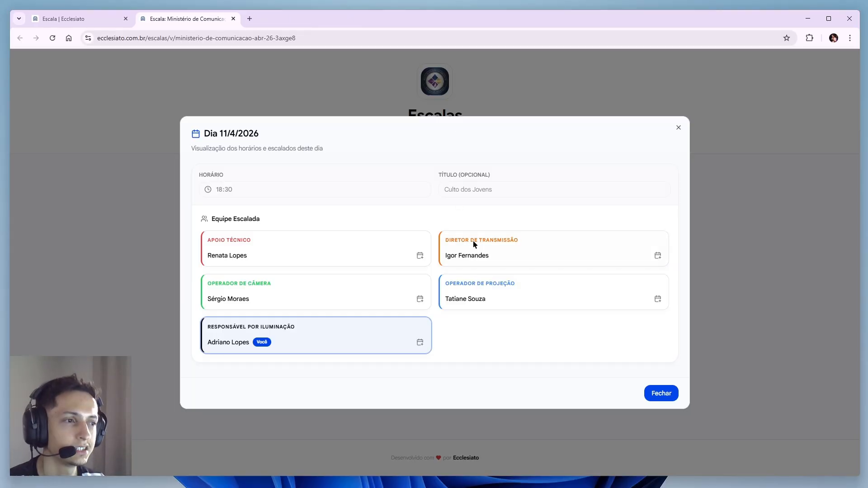
click(658, 392)
Step: Filter the public schedule by the second member's name and look over that member's service days
click(421, 181)
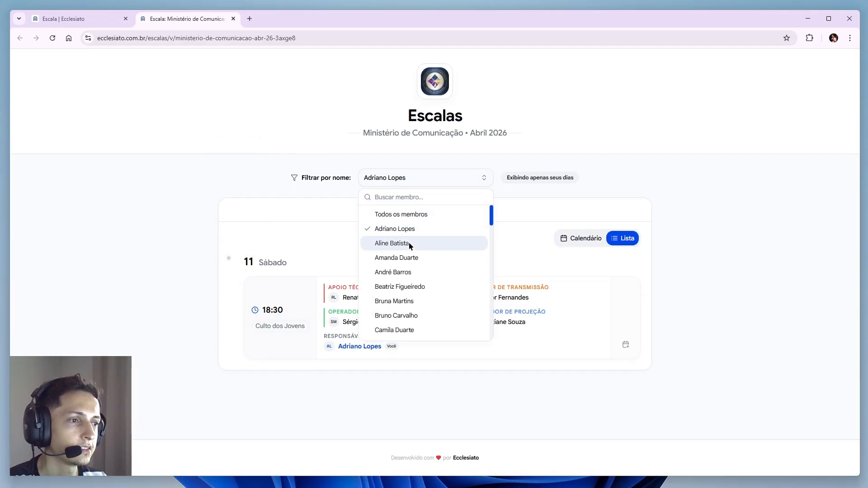
click(409, 243)
scroll(384, 246, down, 1)
scroll(382, 246, up, 1)
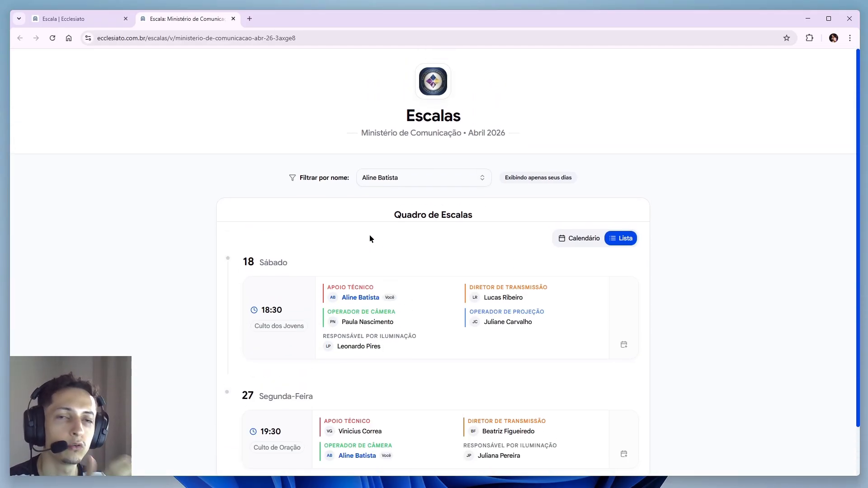
Step: Back in the ministry's schedule management, inspect the team and the Apoio Técnico member options of the 1 April Culto do Milagre
click(88, 20)
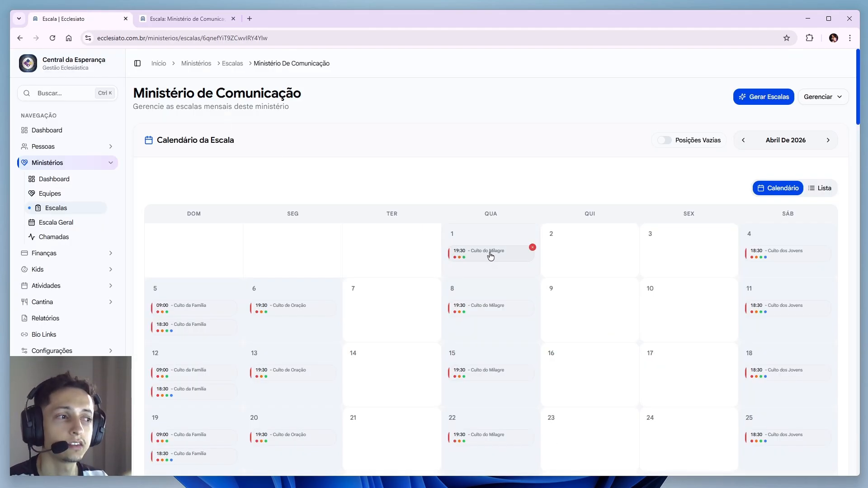
click(491, 256)
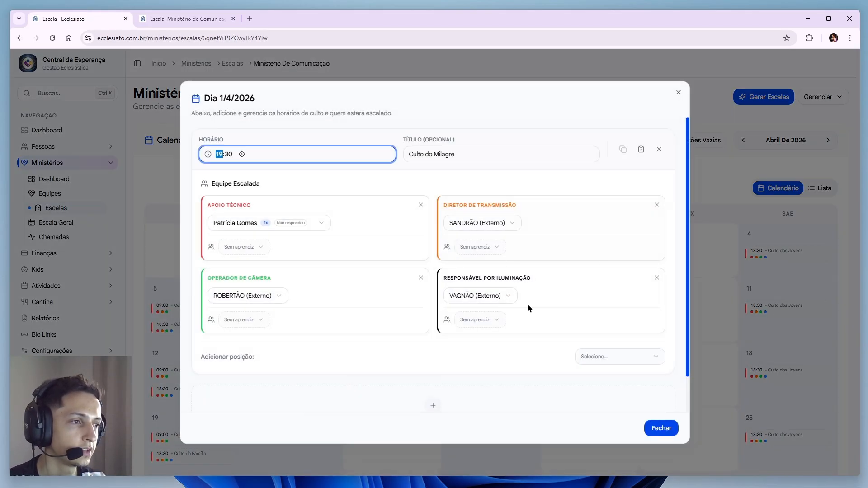
click(321, 228)
scroll(306, 342, down, 5)
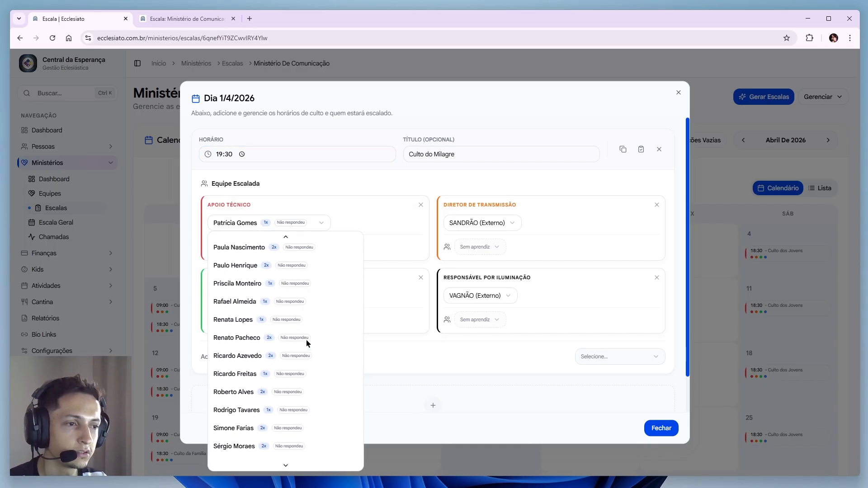
scroll(306, 342, up, 5)
click(415, 294)
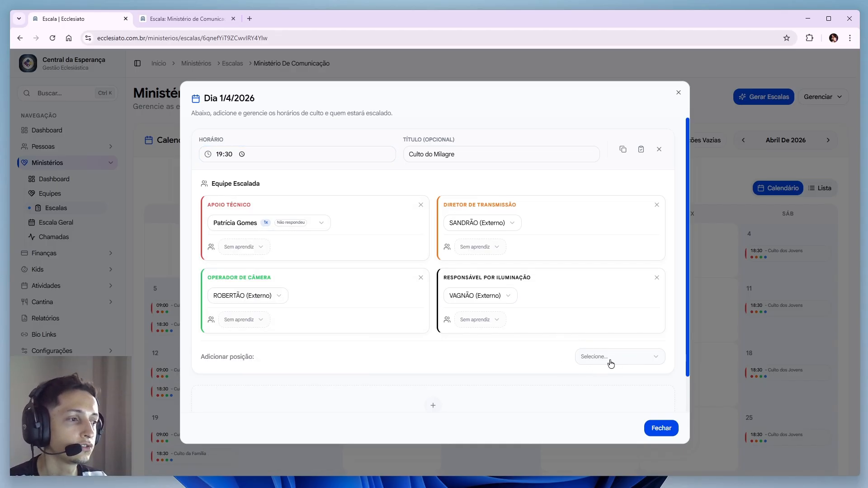
scroll(610, 360, down, 1)
scroll(603, 345, up, 1)
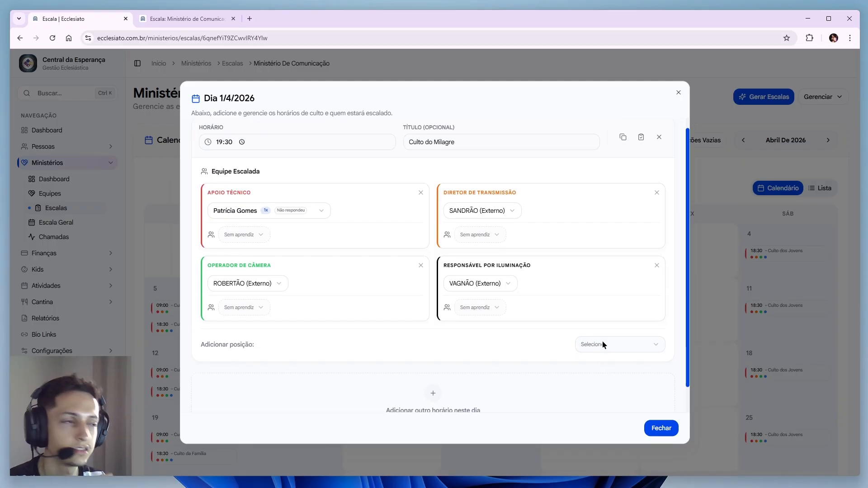
click(661, 428)
Step: Export the April schedule as a PNG image with Mês Completo selected
click(823, 96)
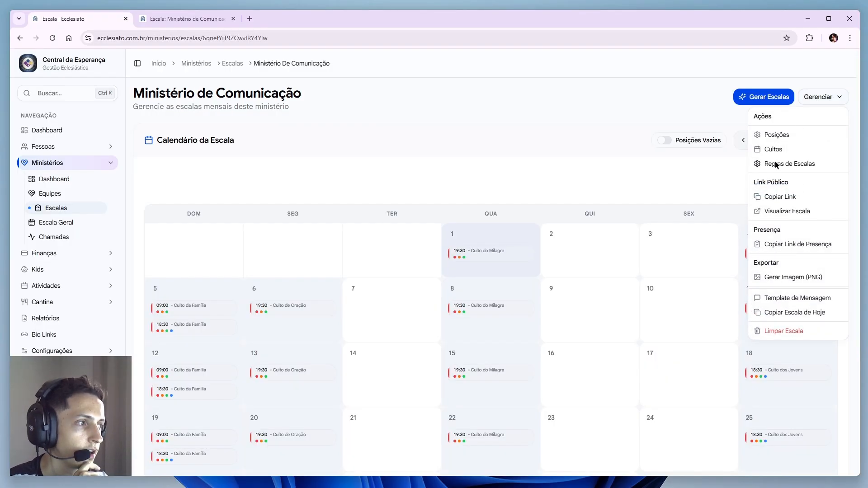
click(773, 278)
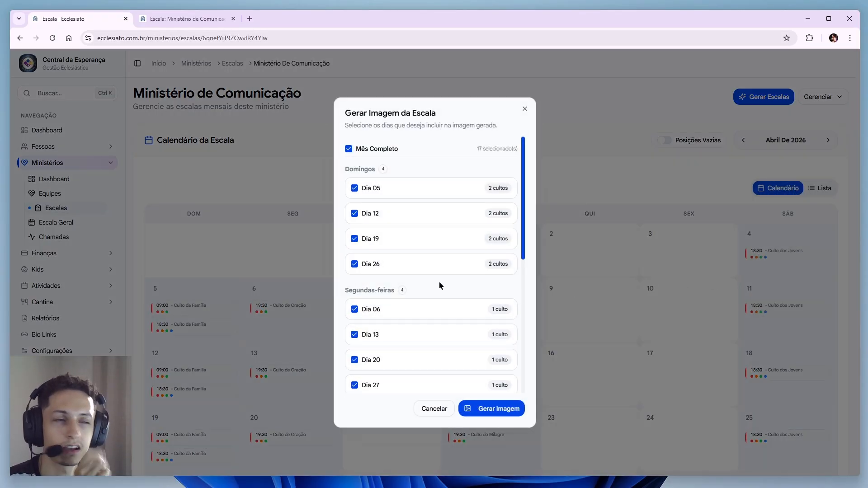
scroll(440, 286, down, 6)
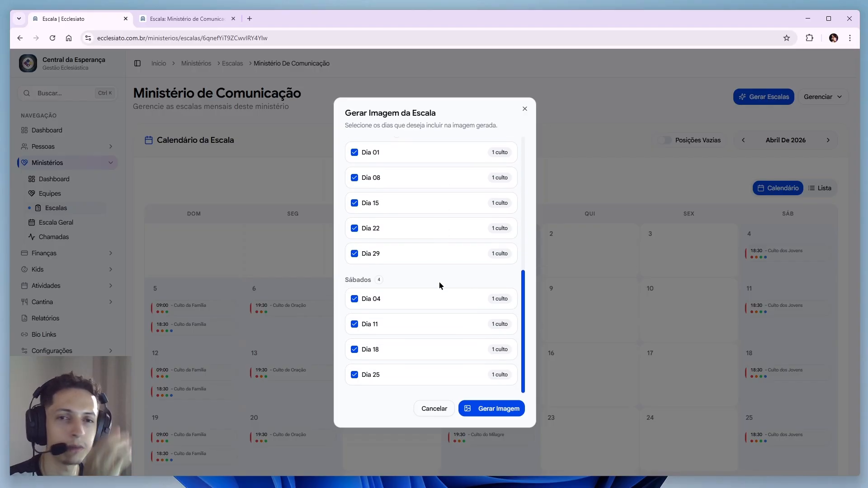
scroll(438, 285, up, 6)
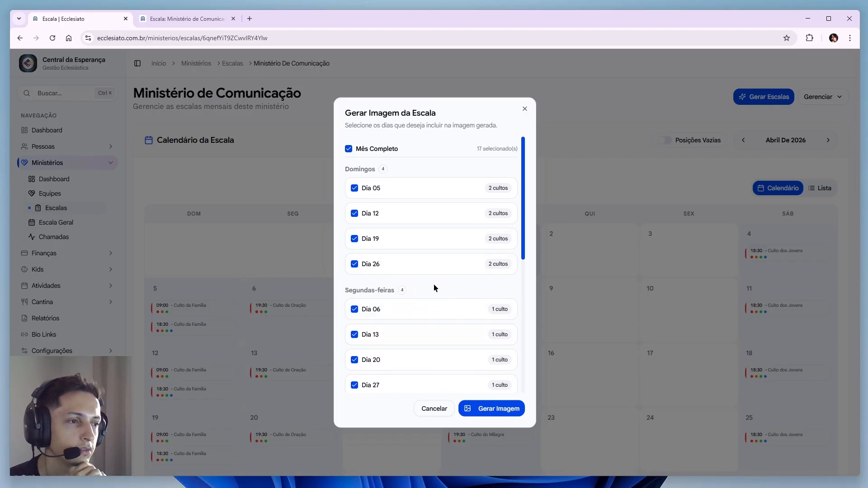
click(495, 412)
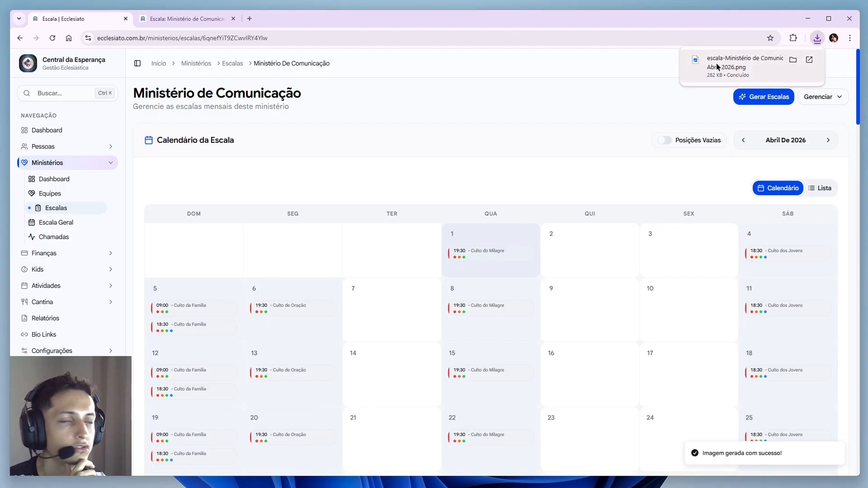
Step: Open the downloaded schedule image in the image viewer at full size and examine its days and position legend
click(718, 67)
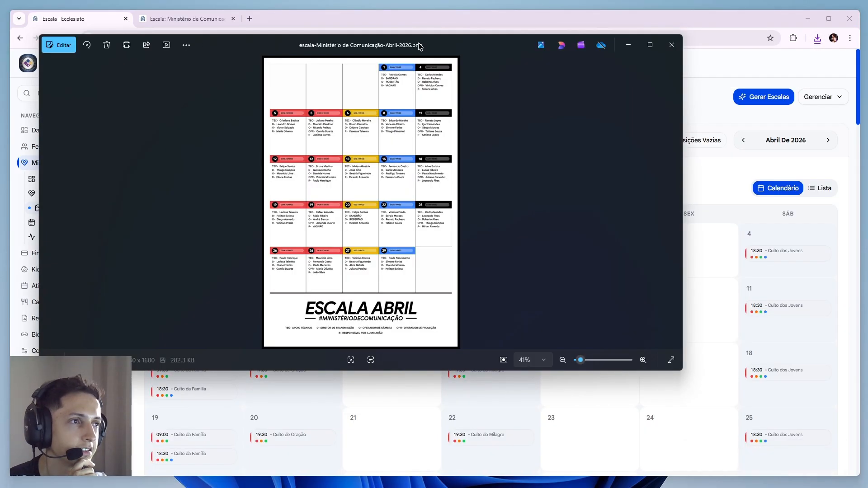
drag(417, 45, 481, 67)
double_click(484, 63)
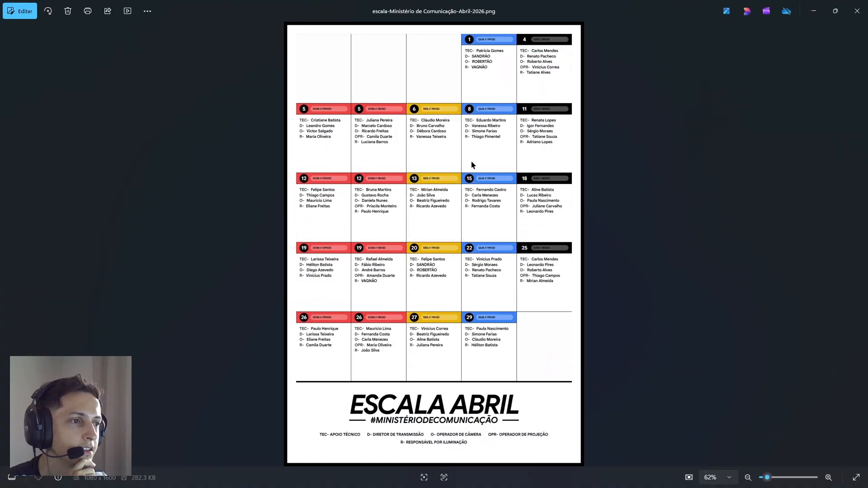
scroll(471, 101, up, 5)
scroll(477, 165, down, 5)
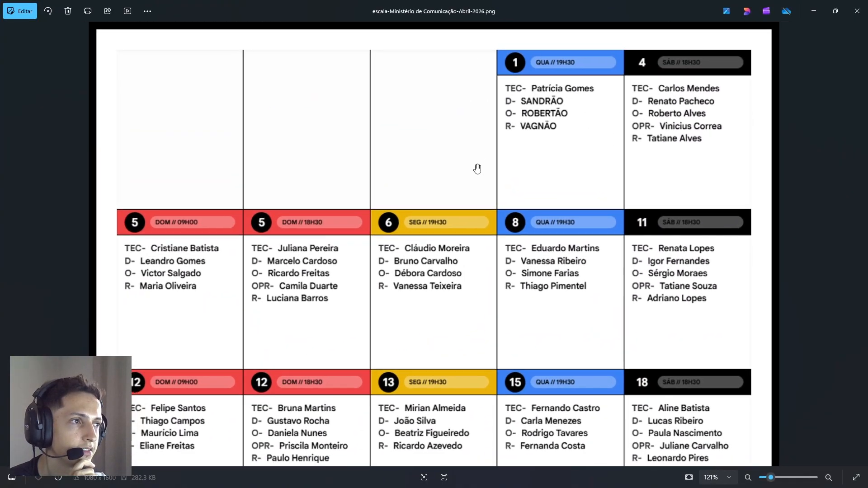
scroll(435, 412, up, 5)
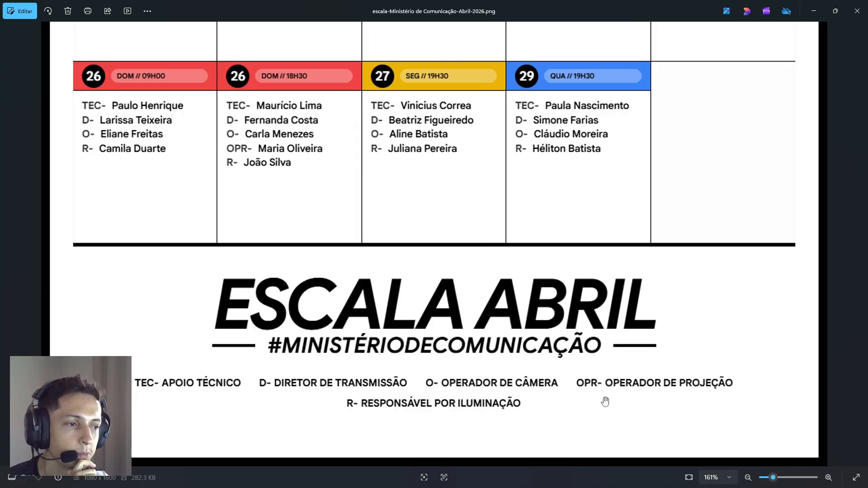
Step: Look over the remaining April days in the exported schedule image and close the image viewer
scroll(516, 261, up, 5)
scroll(433, 253, up, 5)
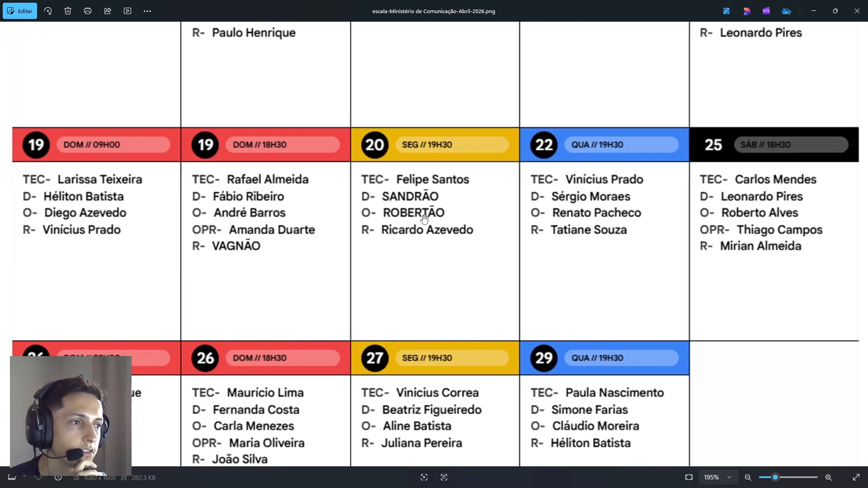
scroll(435, 224, down, 2)
scroll(435, 224, down, 5)
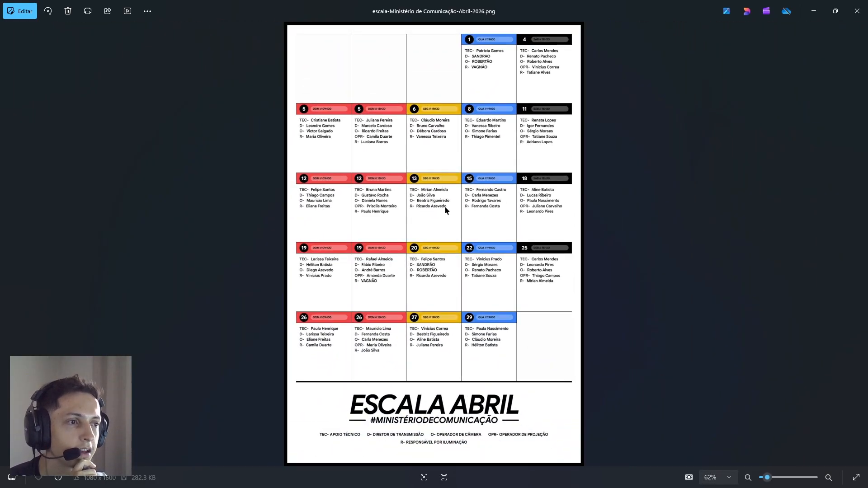
click(857, 11)
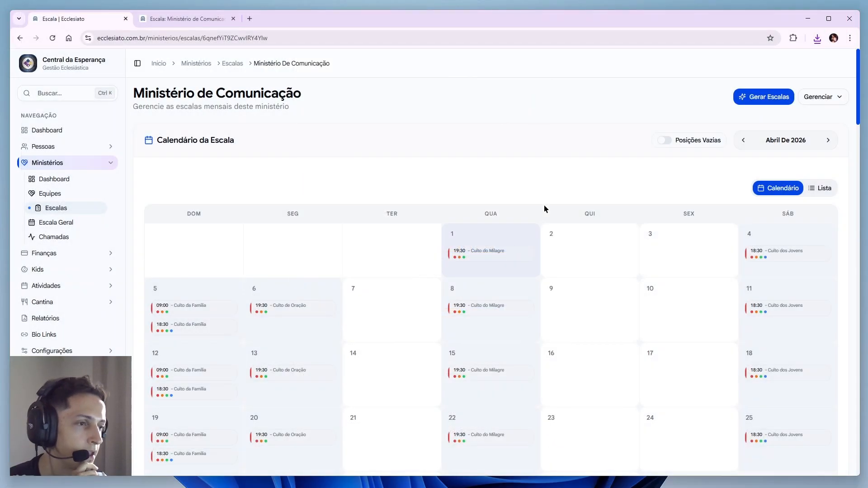
Step: Clear the ministry's entire April 2026 schedule and confirm the removal
click(822, 99)
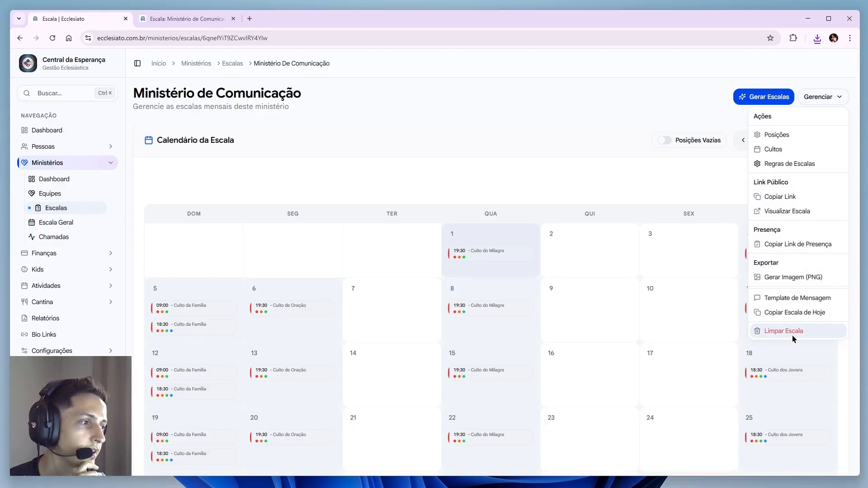
click(800, 330)
click(528, 284)
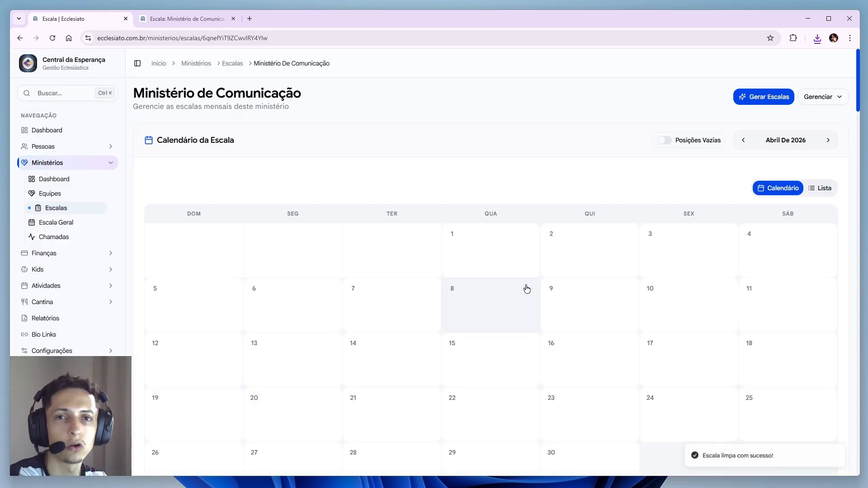
Step: Review the ministry's message template with its name format and variables, leaving it without saving
click(838, 102)
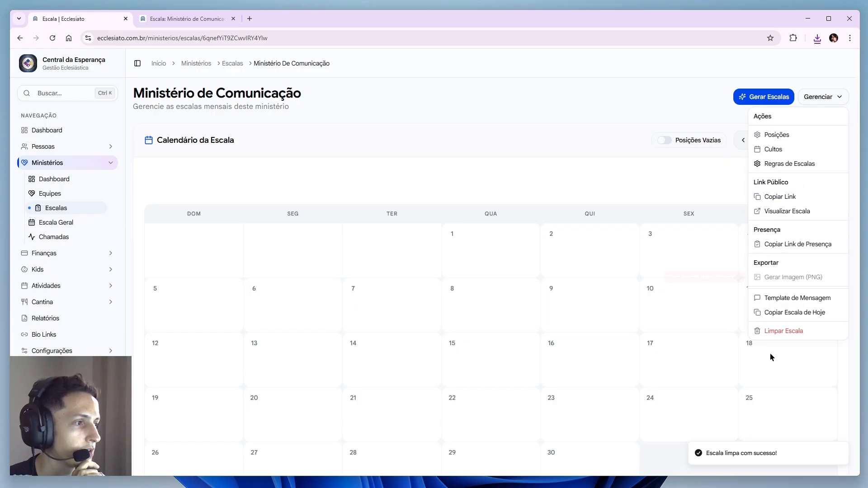
click(800, 299)
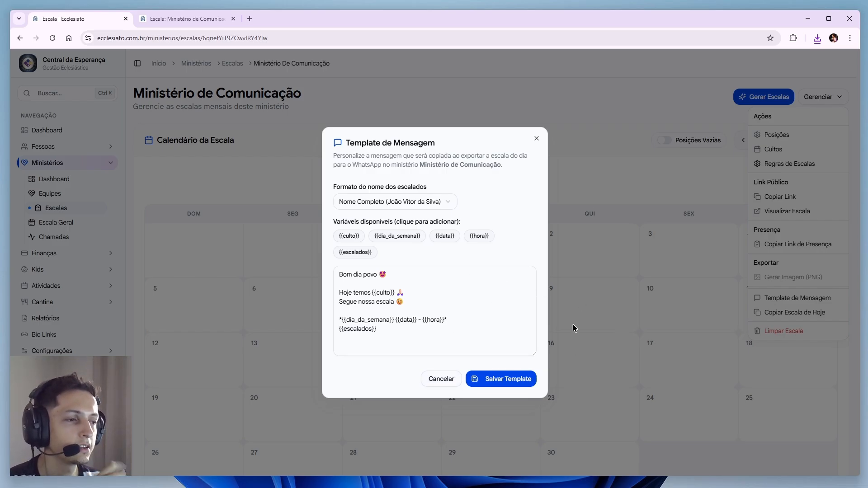
click(456, 382)
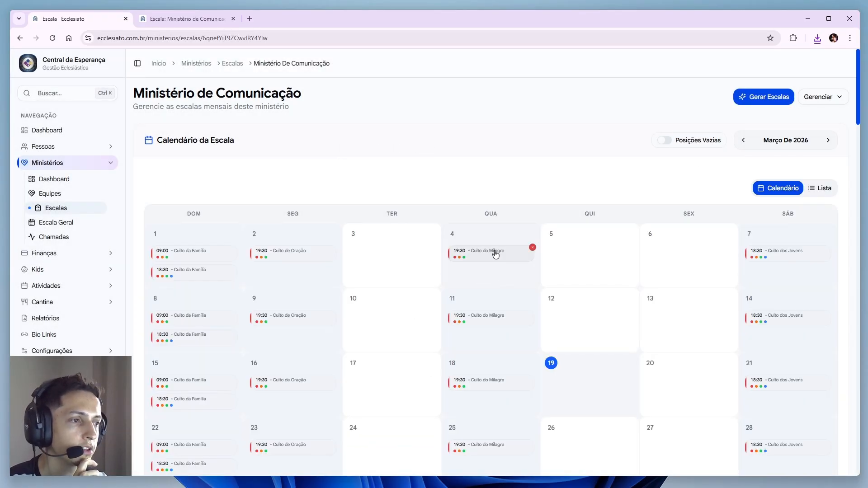
Step: Copy the schedule message of the 4 March 2026 Culto do Milagre and paste it into a blank Notepad document
click(495, 258)
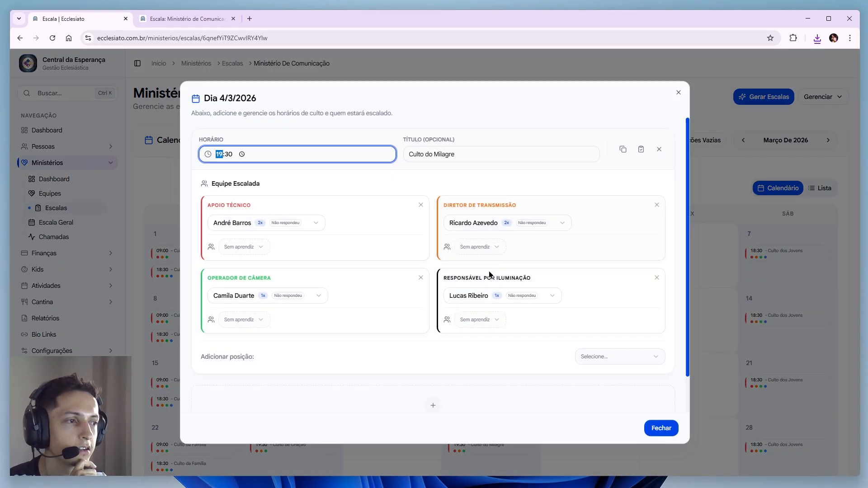
click(626, 152)
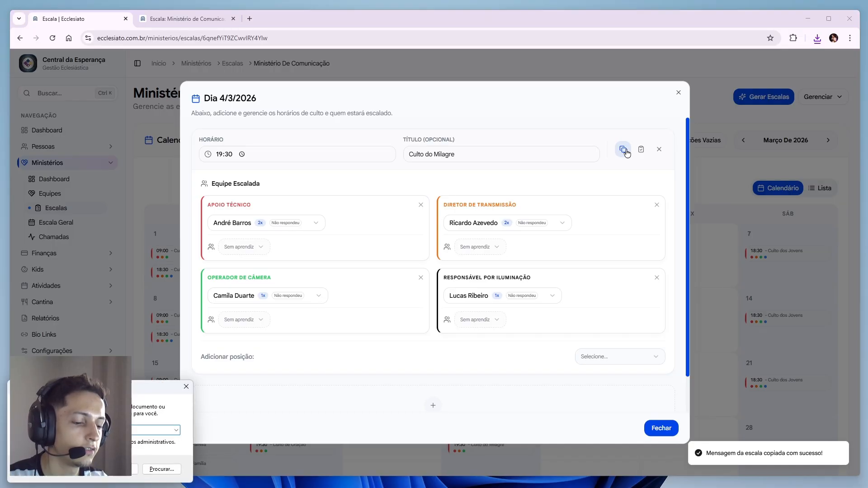
key(Return)
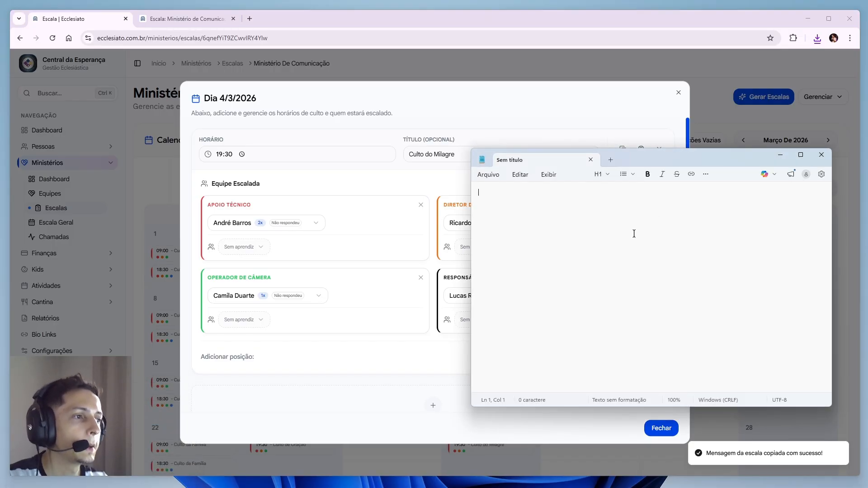
key(ctrl+v)
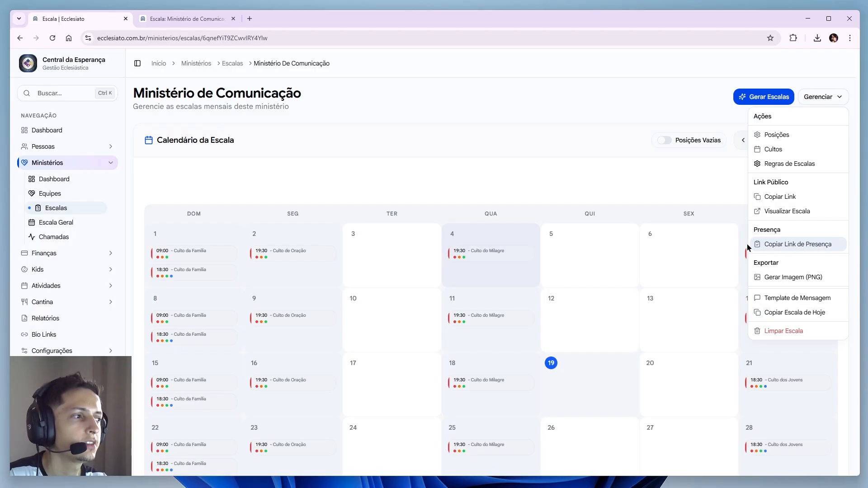
Step: Copy the March 2026 attendance link, open it in a new browser tab and look through its list of events
click(774, 244)
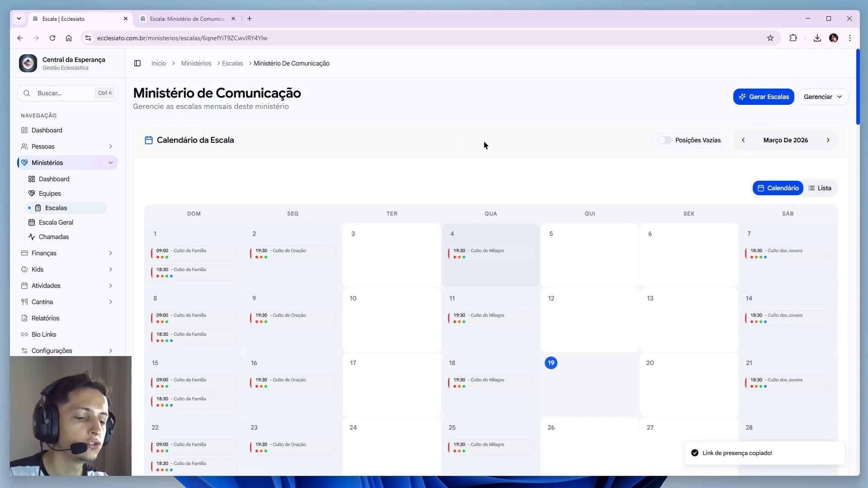
key(ctrl+t)
key(ctrl+v)
key(Return)
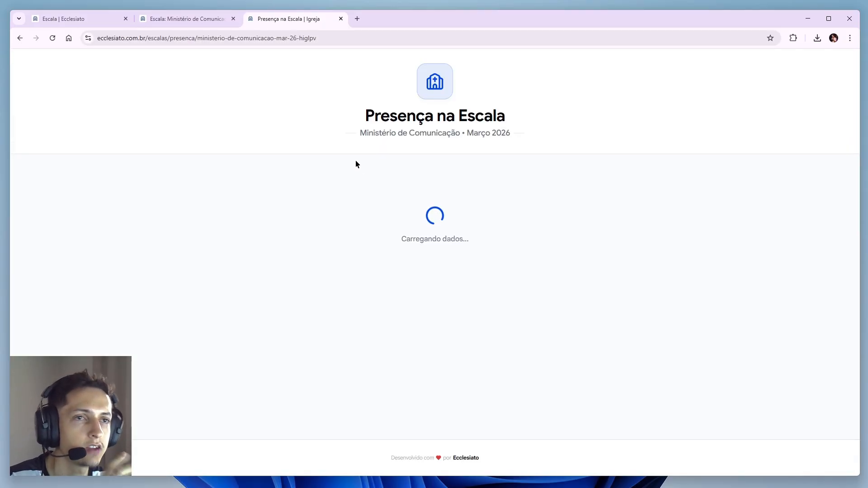
scroll(180, 204, down, 1)
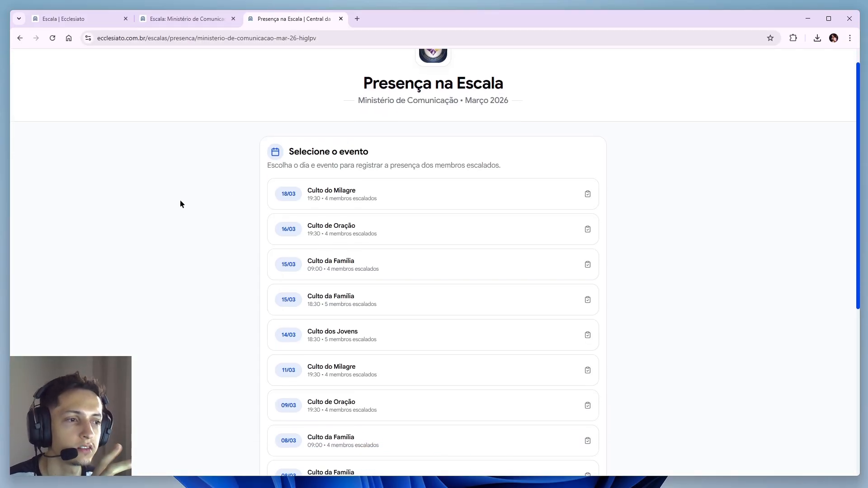
scroll(180, 204, down, 8)
scroll(182, 242, up, 10)
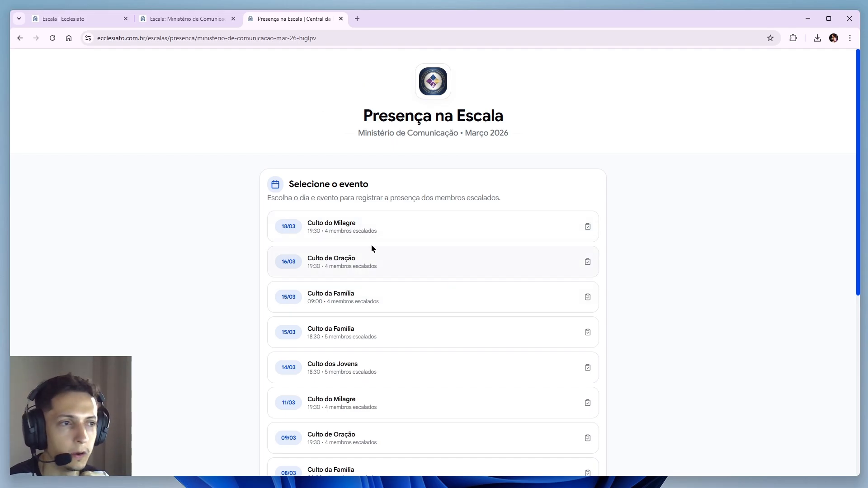
Step: Open the 18/03 Culto do Milagre attendance record and examine the members' attendance options, observation fields and general service note
click(448, 229)
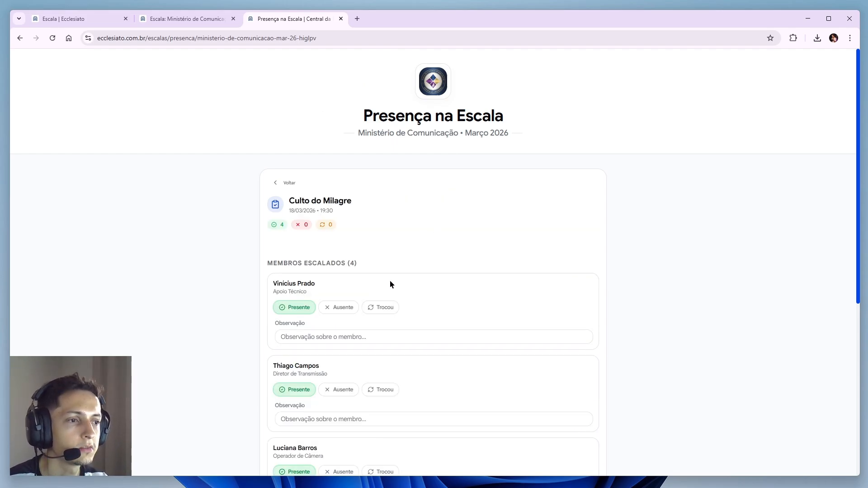
scroll(332, 205, down, 6)
scroll(402, 306, up, 6)
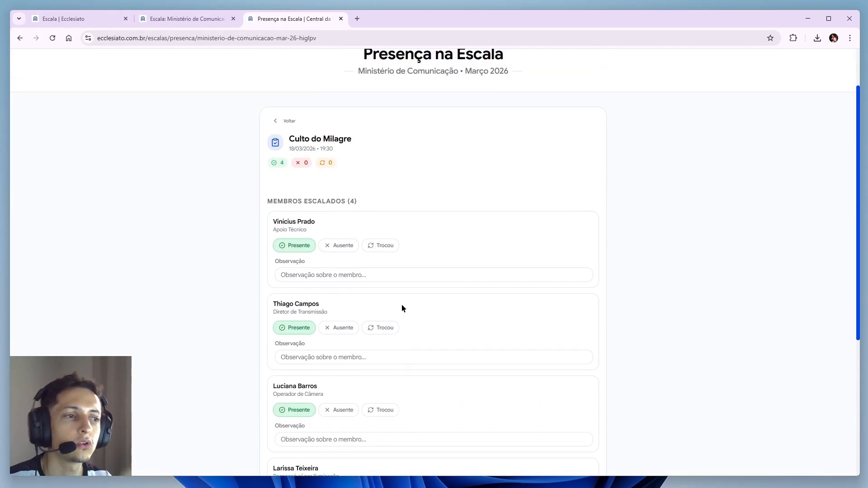
scroll(339, 301, down, 2)
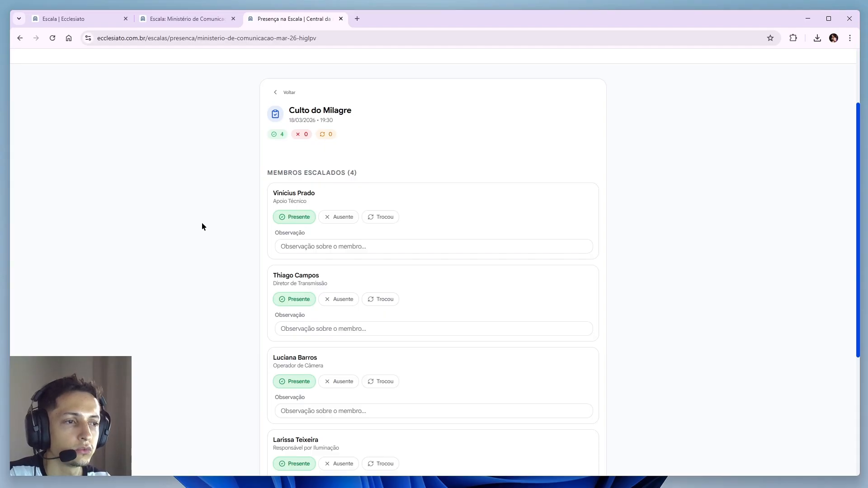
scroll(202, 225, down, 4)
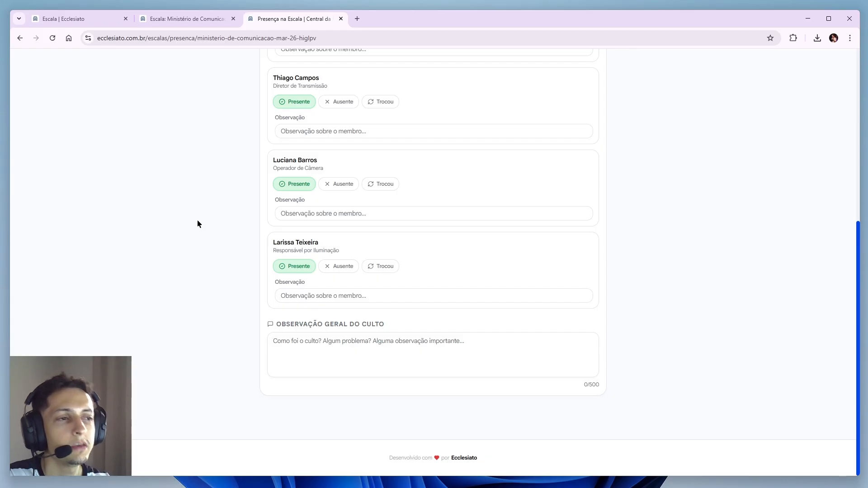
scroll(198, 224, up, 6)
scroll(371, 246, down, 4)
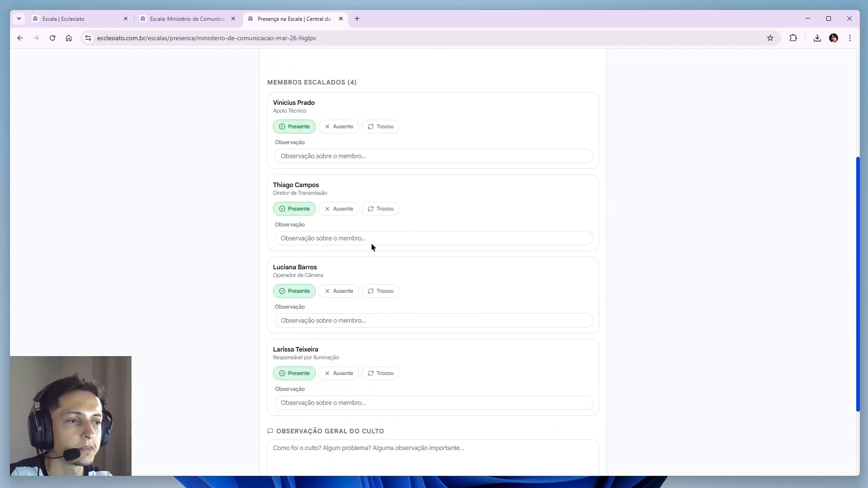
scroll(422, 258, down, 3)
scroll(409, 217, up, 6)
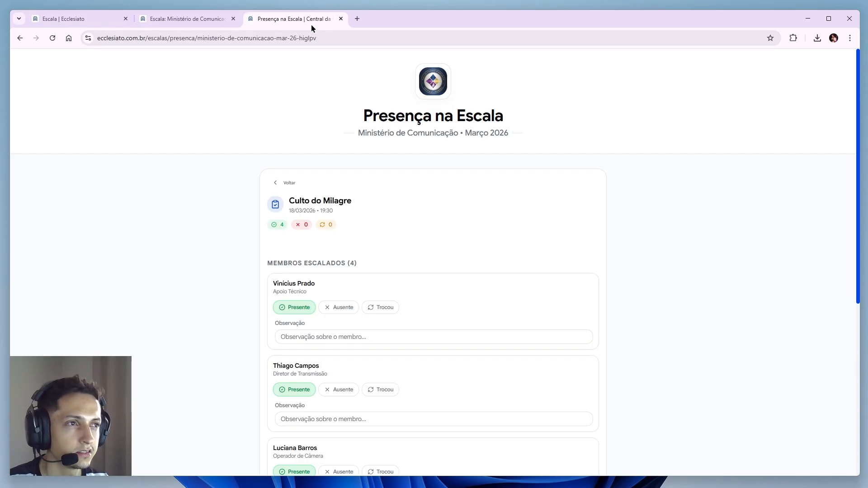
Step: Close the attendance page and review the church's weekly and extra services, including the blank form for a new extra service
click(341, 19)
click(823, 97)
click(788, 152)
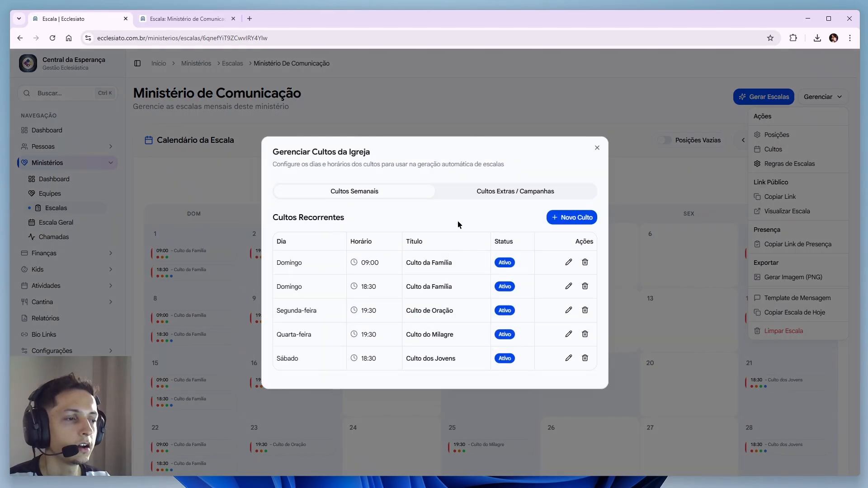
click(492, 194)
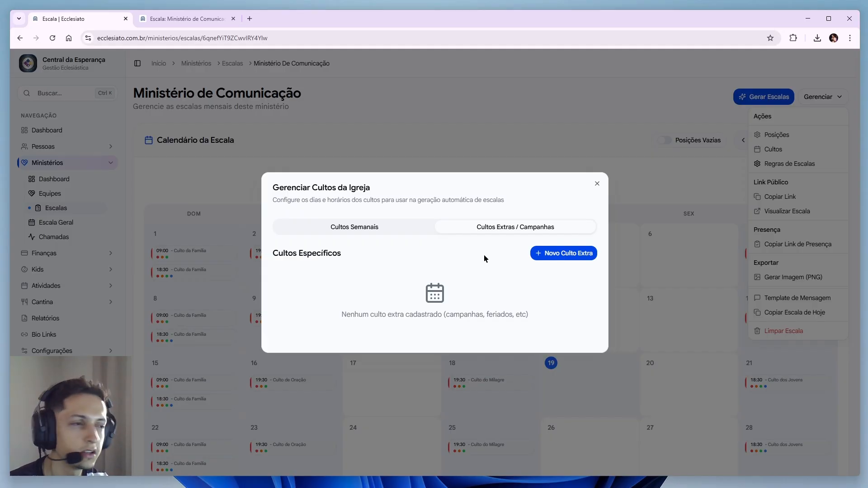
click(536, 253)
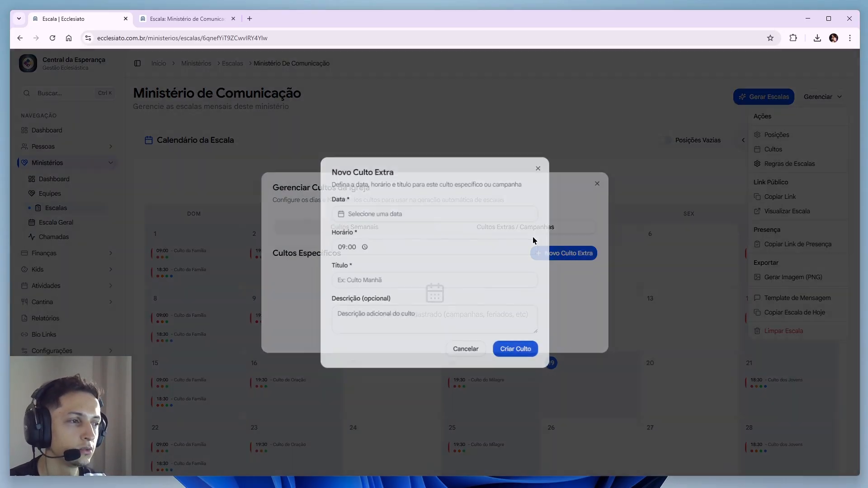
click(465, 352)
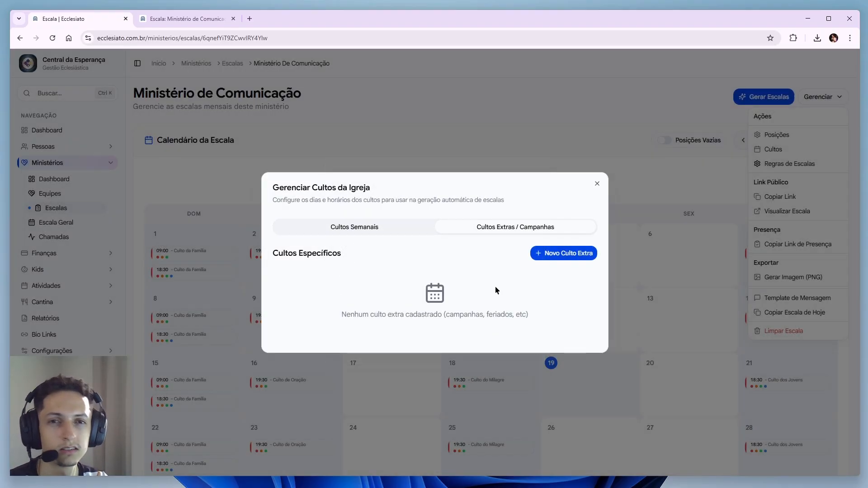
click(365, 229)
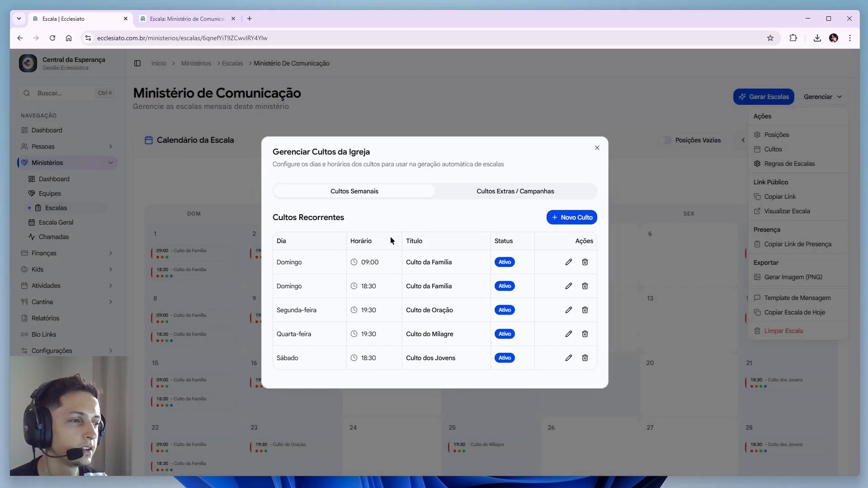